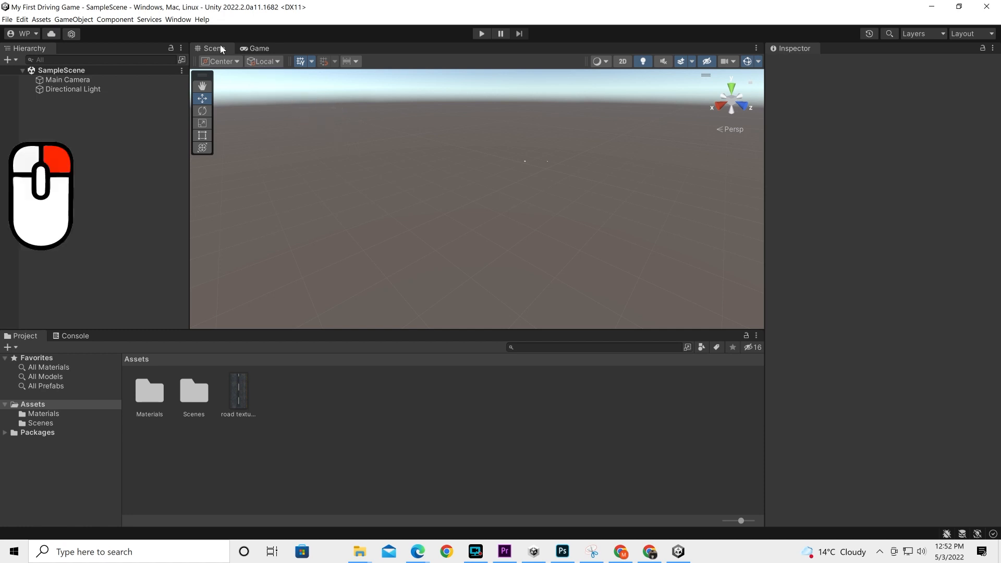
# Add a 3D Plane object to SampleScene
pyautogui.rightClick(100, 168)
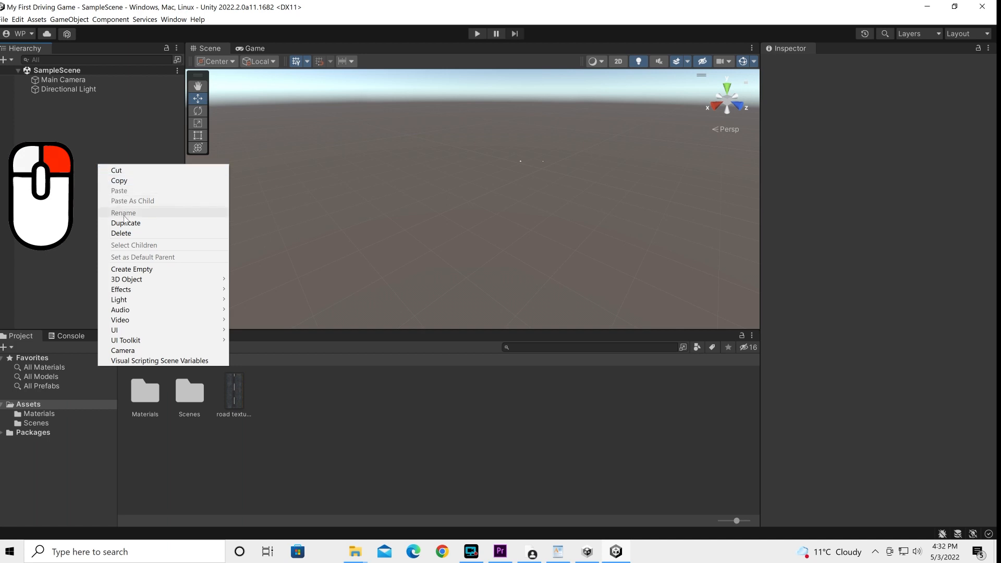
pyautogui.moveTo(144, 282)
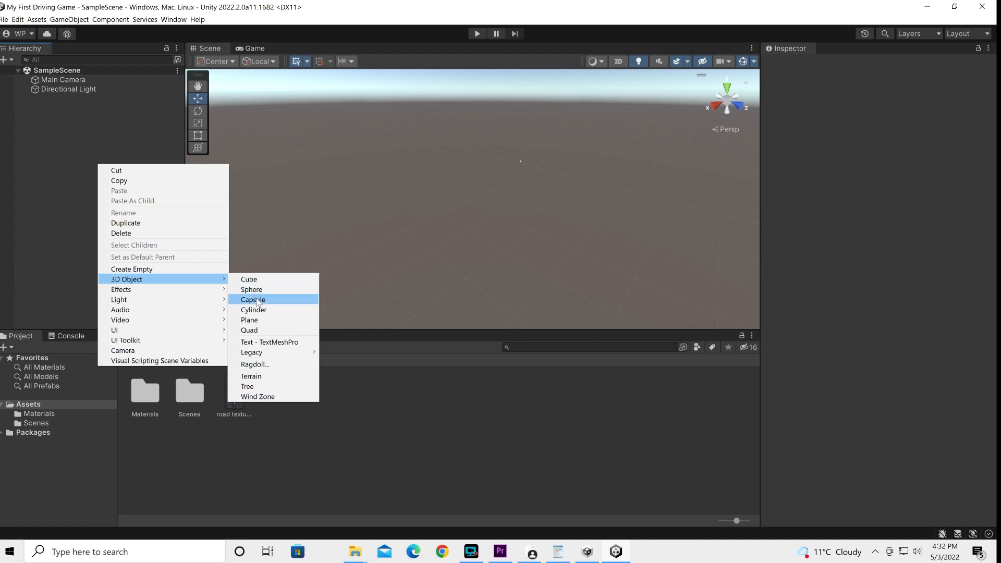
pyautogui.click(259, 320)
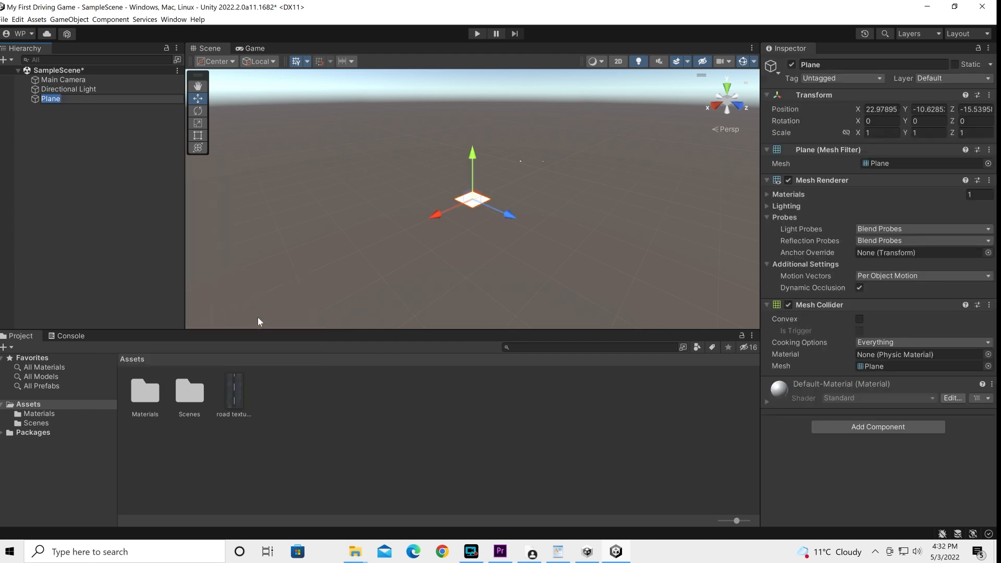
pyautogui.scroll(3, 507, 193)
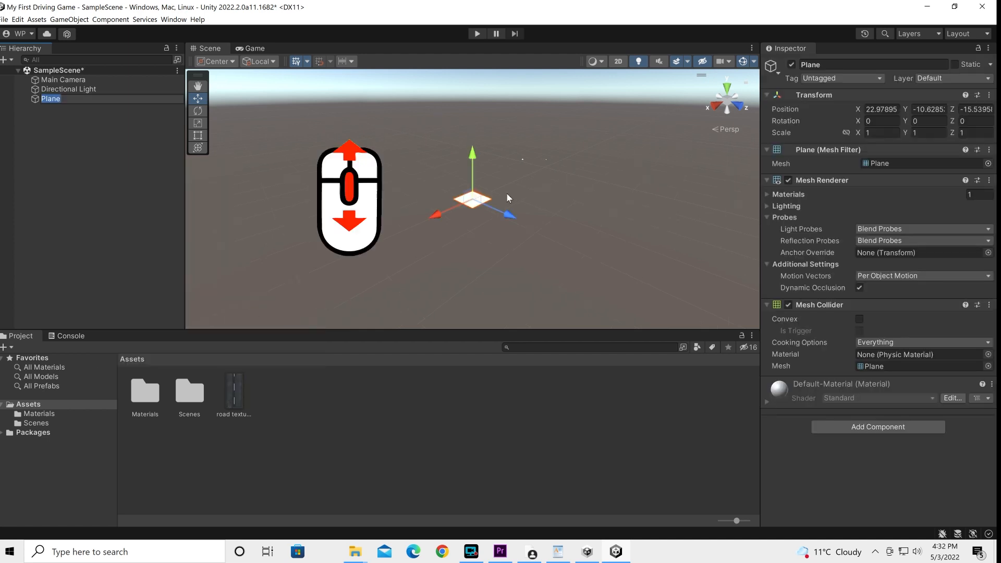
pyautogui.scroll(5, 507, 194)
pyautogui.scroll(5, 507, 197)
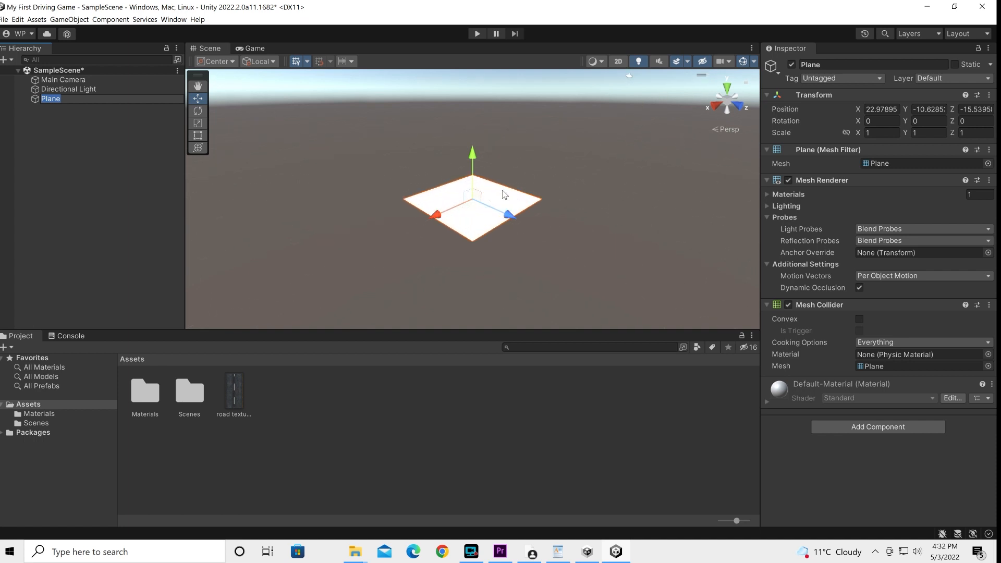
pyautogui.press('f')
pyautogui.click(503, 201)
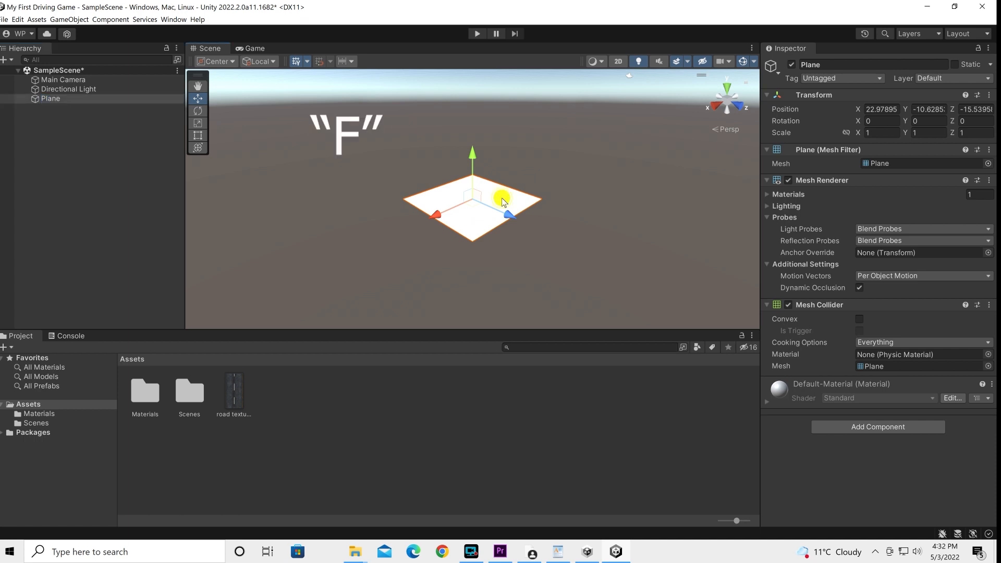
pyautogui.press('f')
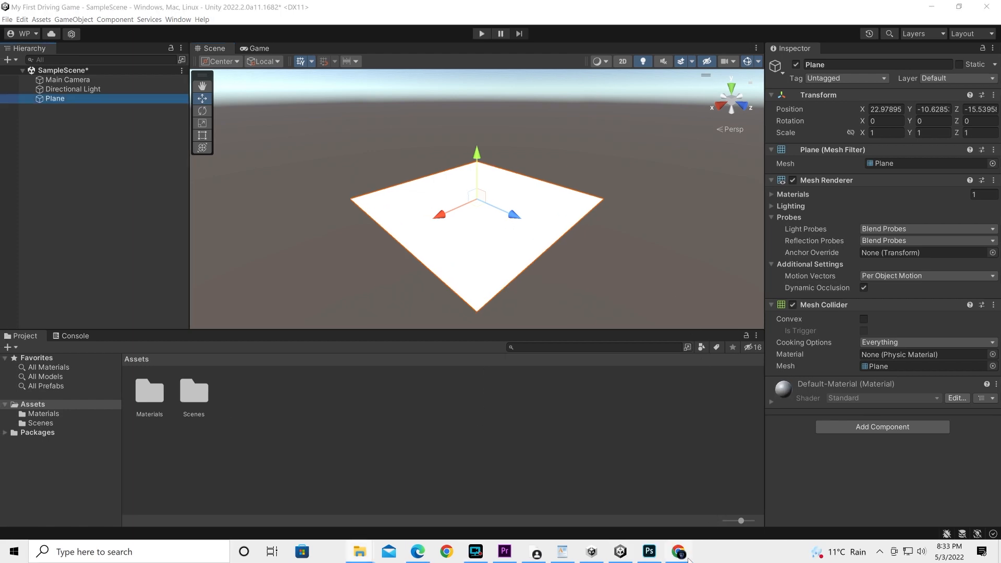
# Switch to Chrome and search Google Images for "video game floor textures"
pyautogui.click(687, 560)
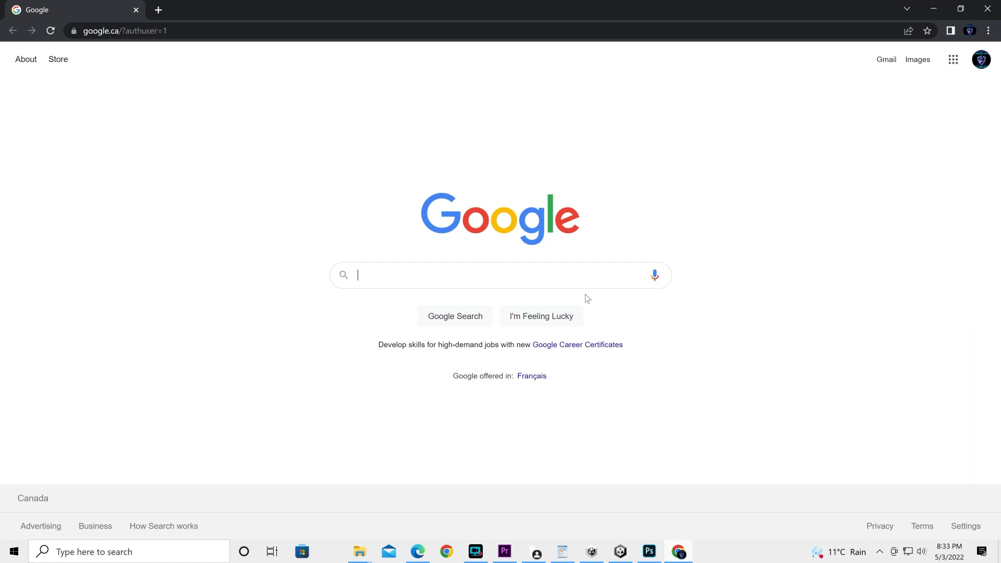
pyautogui.click(579, 276)
pyautogui.write('video game fl')
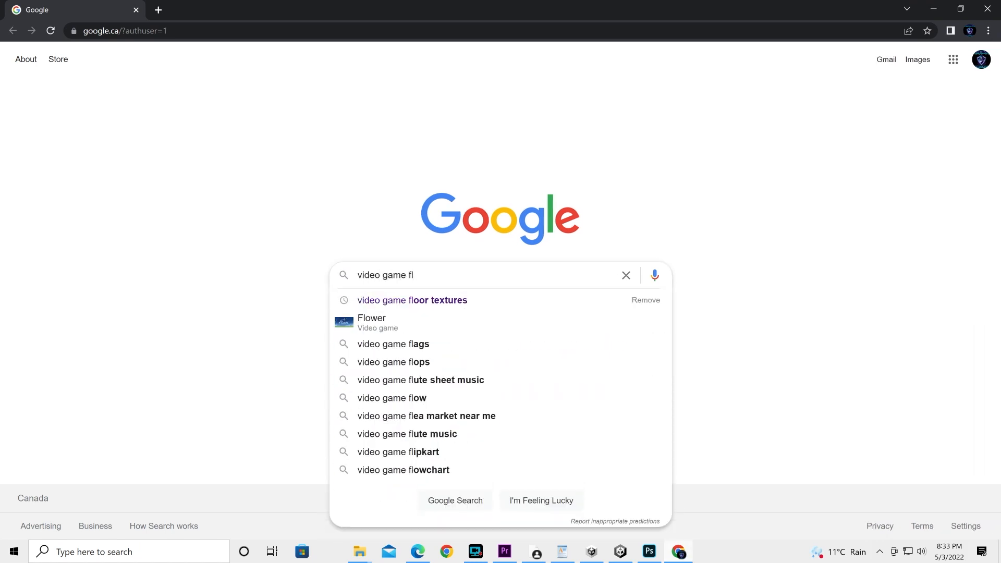
pyautogui.press('Down')
pyautogui.press('Return')
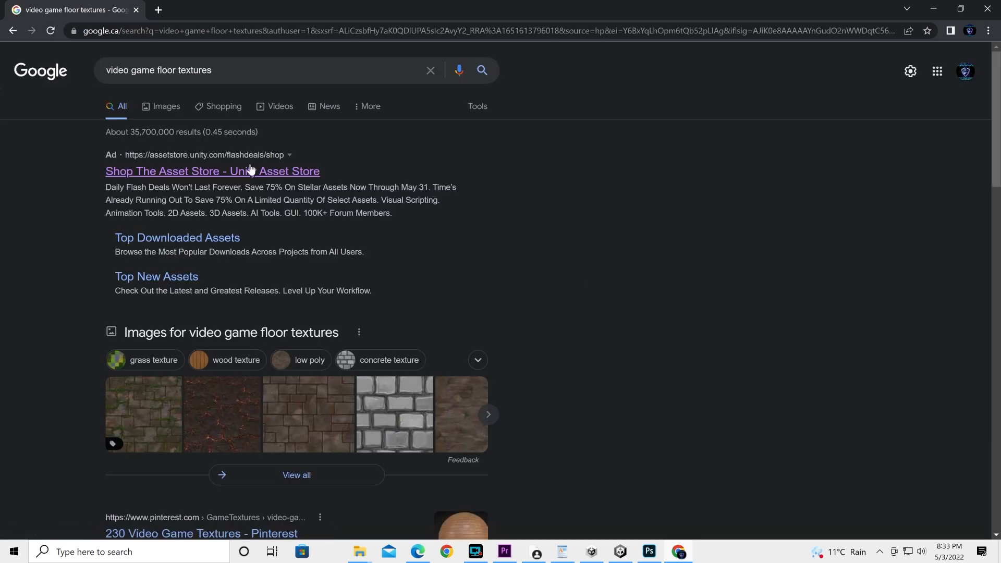
pyautogui.click(166, 106)
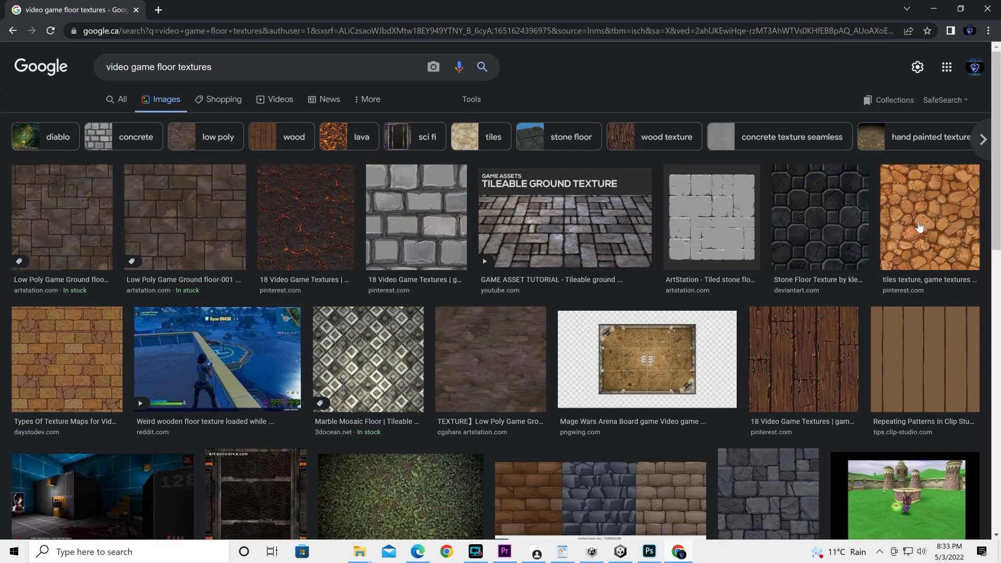
# Save the orange-brown stone tiles texture from Pinterest as a JPEG in the Downloads folder under its suggested name
pyautogui.click(919, 227)
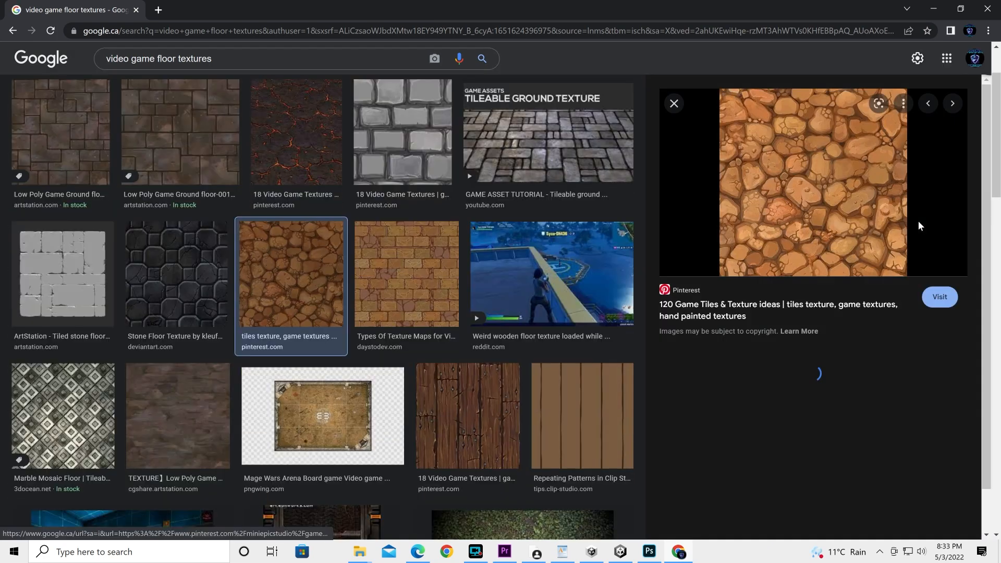
pyautogui.rightClick(758, 150)
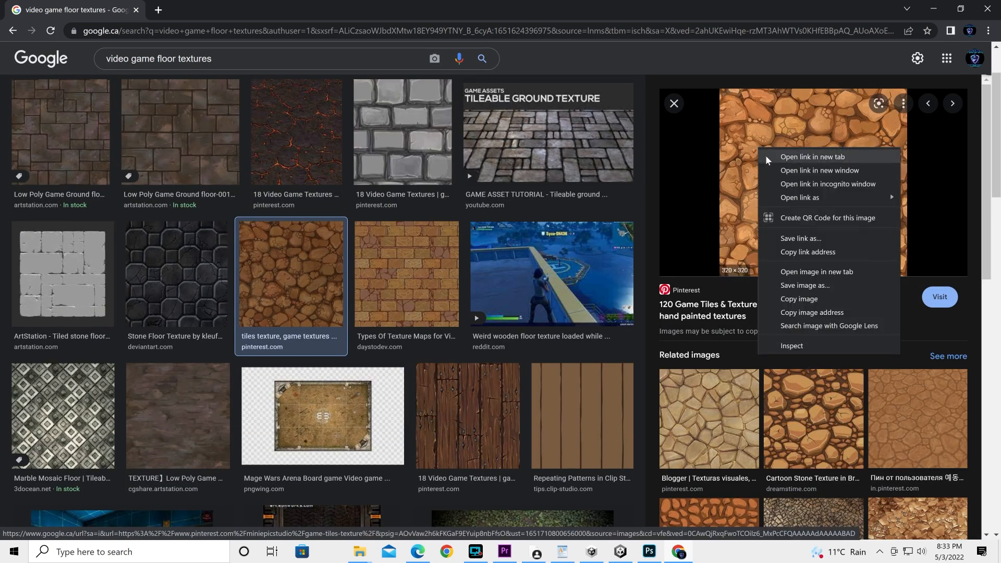
pyautogui.click(810, 284)
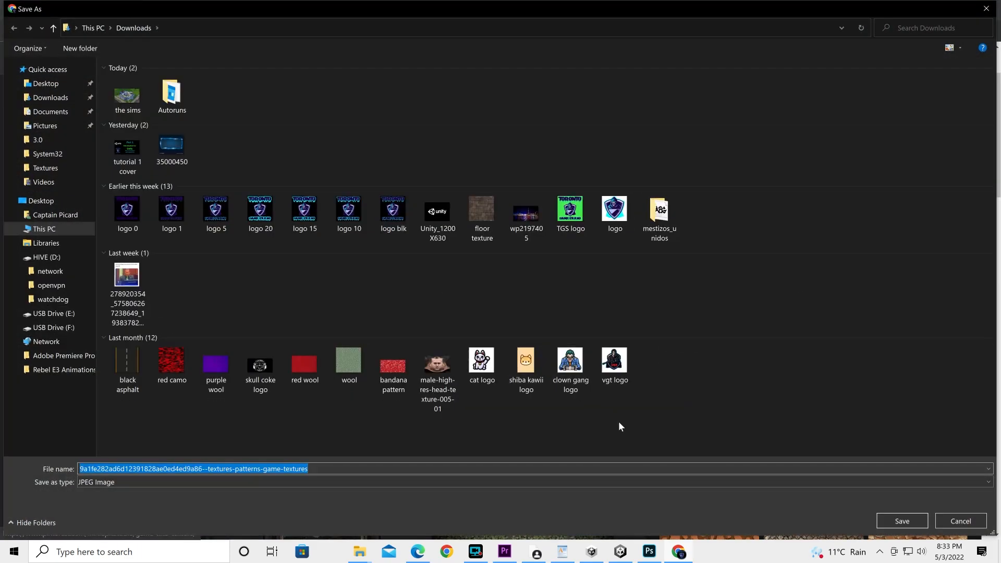
pyautogui.click(912, 518)
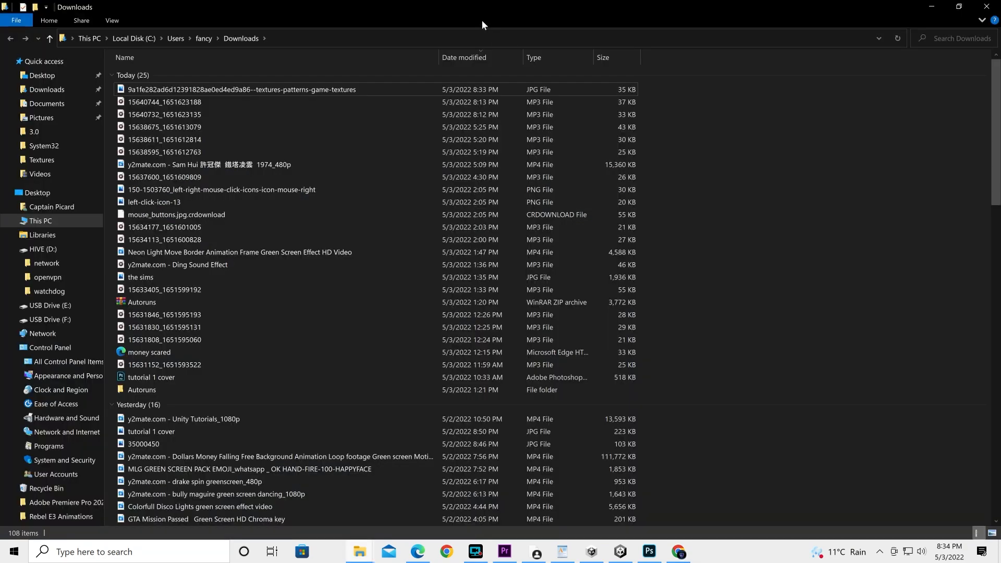
# Import the saved stone texture from the Downloads folder into the Unity project's Assets folder
pyautogui.click(958, 8)
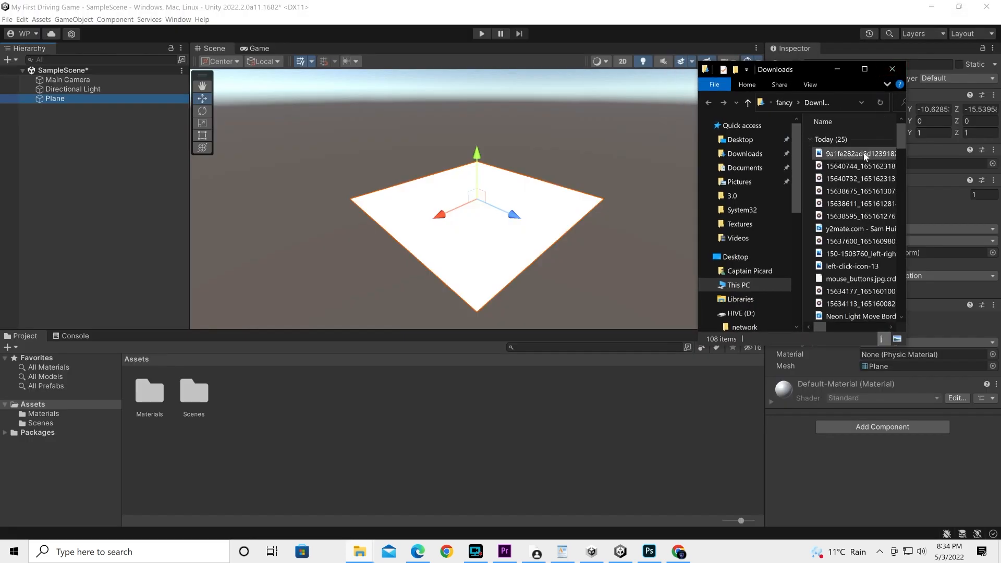
pyautogui.moveTo(863, 154); pyautogui.dragTo(342, 442)
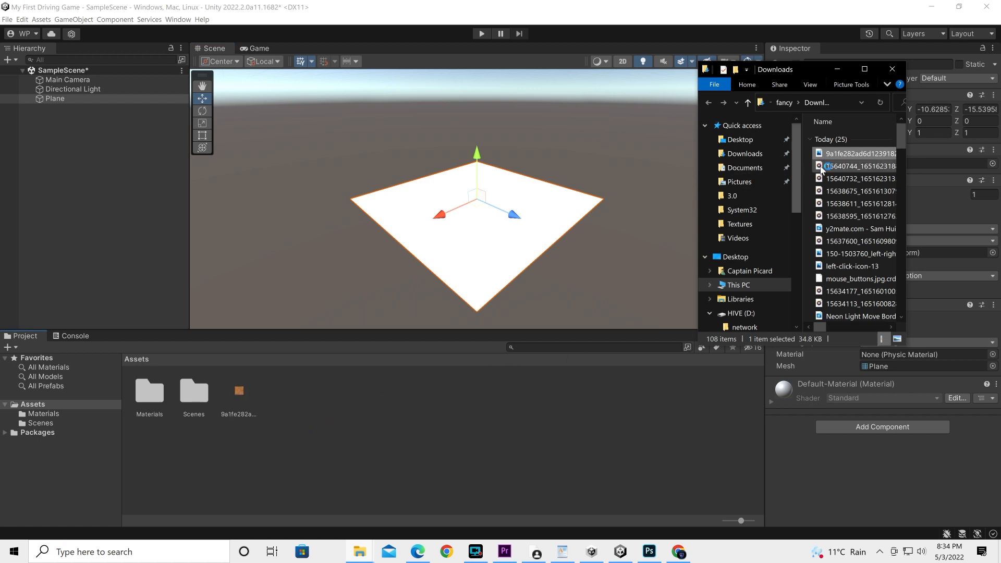
pyautogui.click(838, 68)
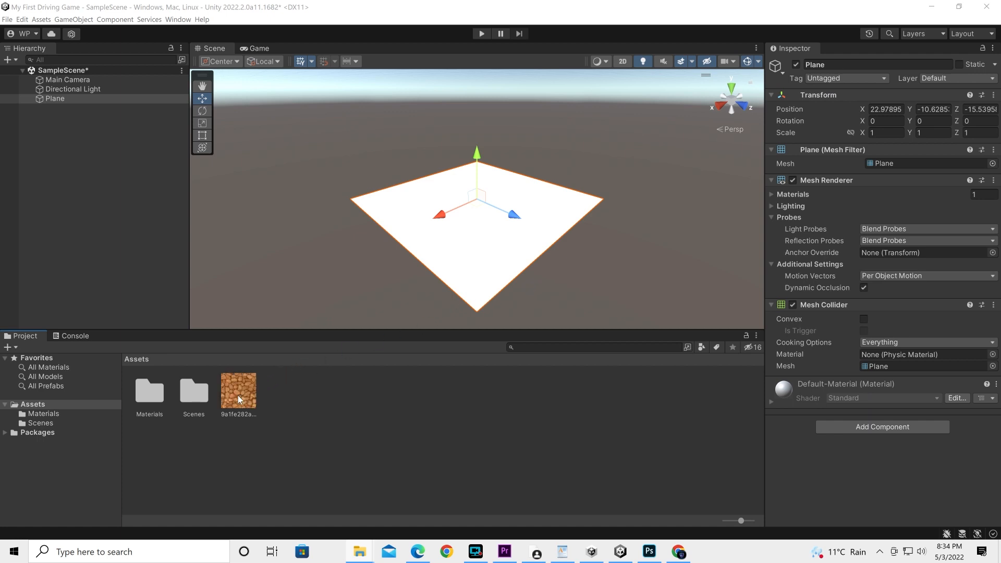
# Apply the stone texture from Assets to the plane in the scene
pyautogui.moveTo(237, 395); pyautogui.dragTo(314, 316)
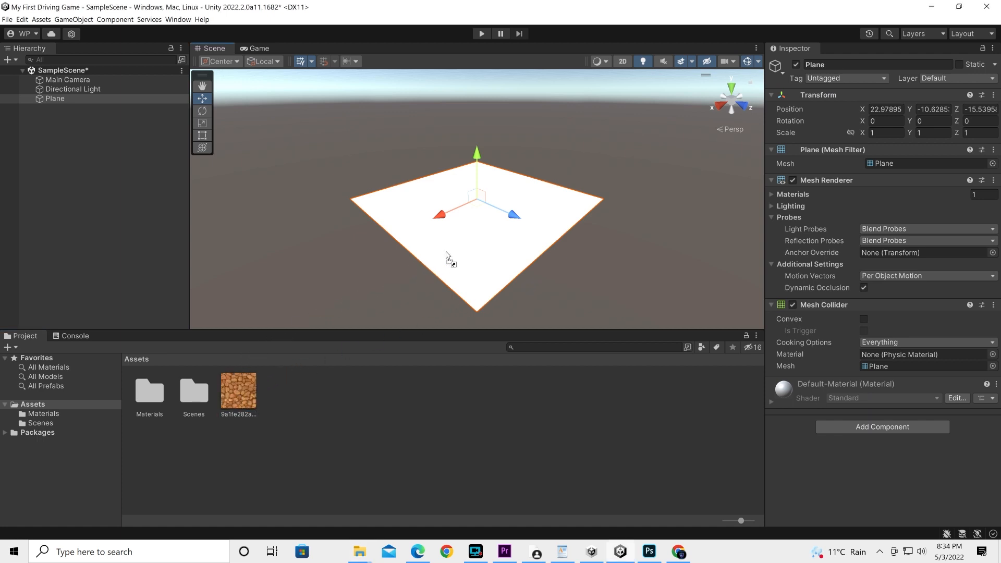
pyautogui.moveTo(455, 250); pyautogui.dragTo(456, 253)
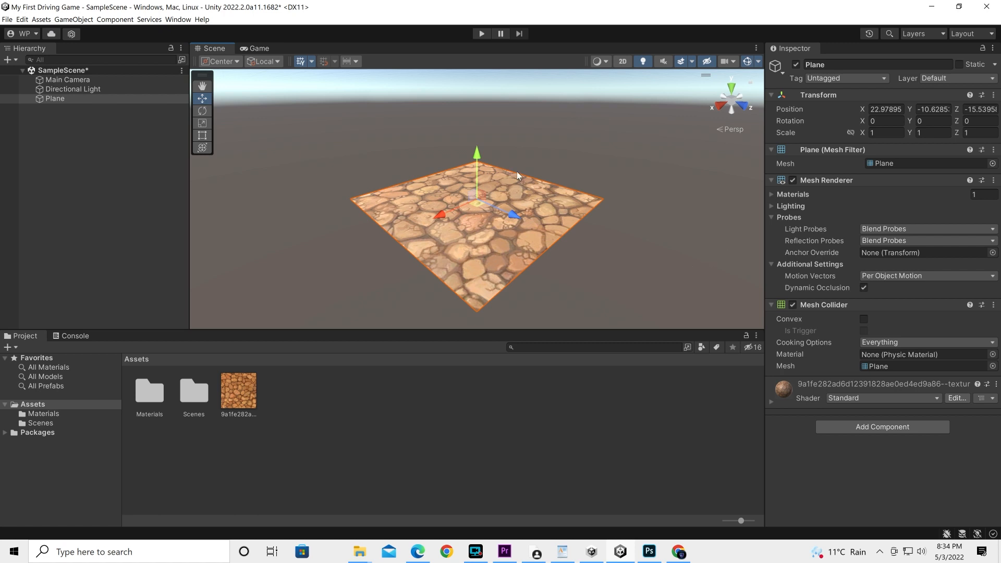
pyautogui.scroll(2, 517, 171)
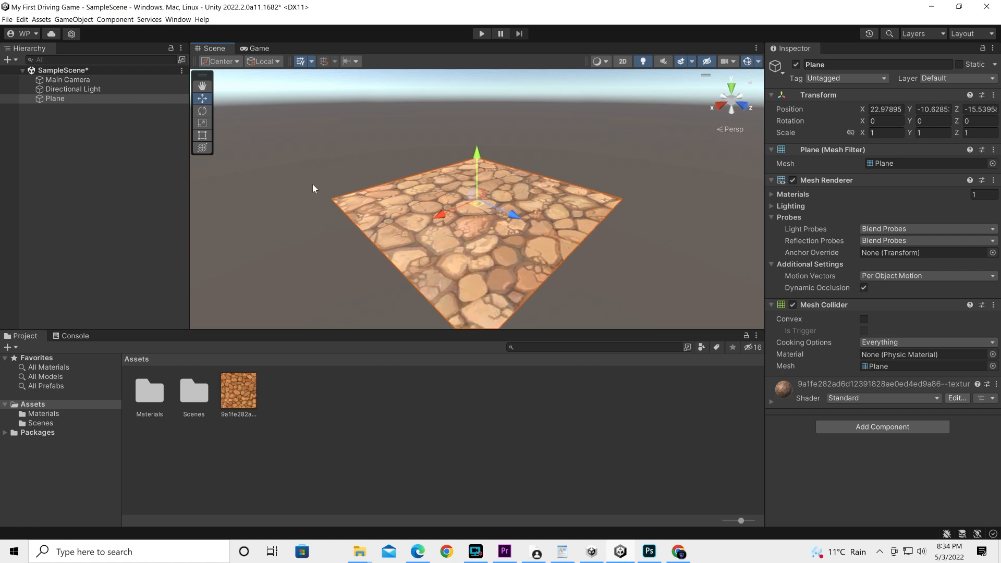
# Add a 3D Cube to the scene and raise it above the plane to Y position -7.7
pyautogui.rightClick(101, 134)
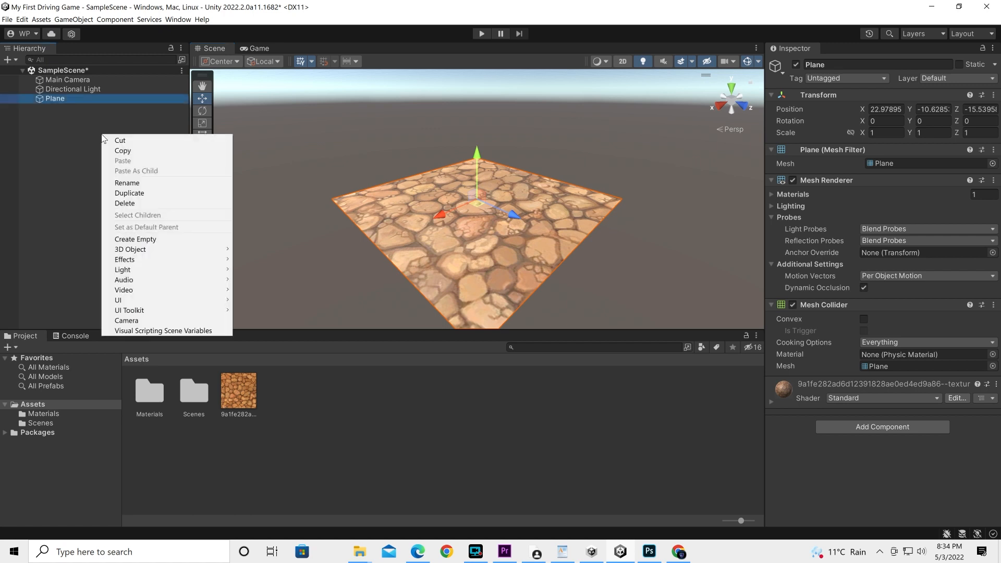
pyautogui.moveTo(141, 250)
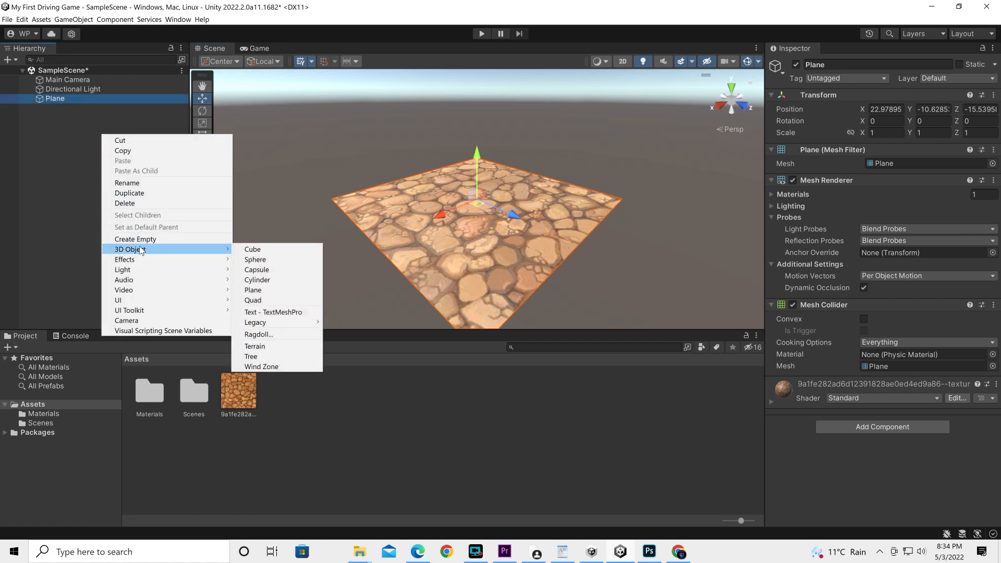
pyautogui.click(245, 249)
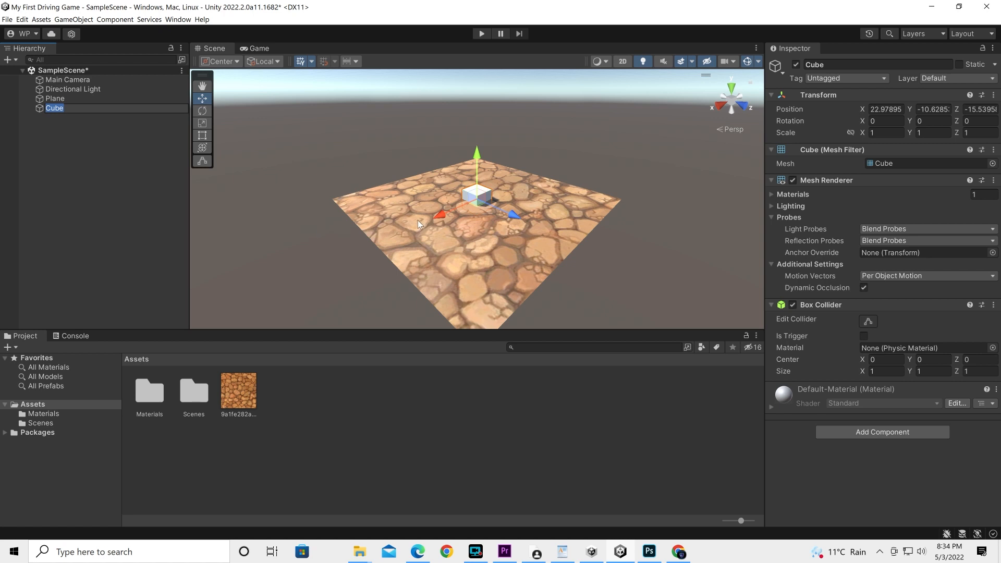
pyautogui.moveTo(476, 154); pyautogui.dragTo(477, 85)
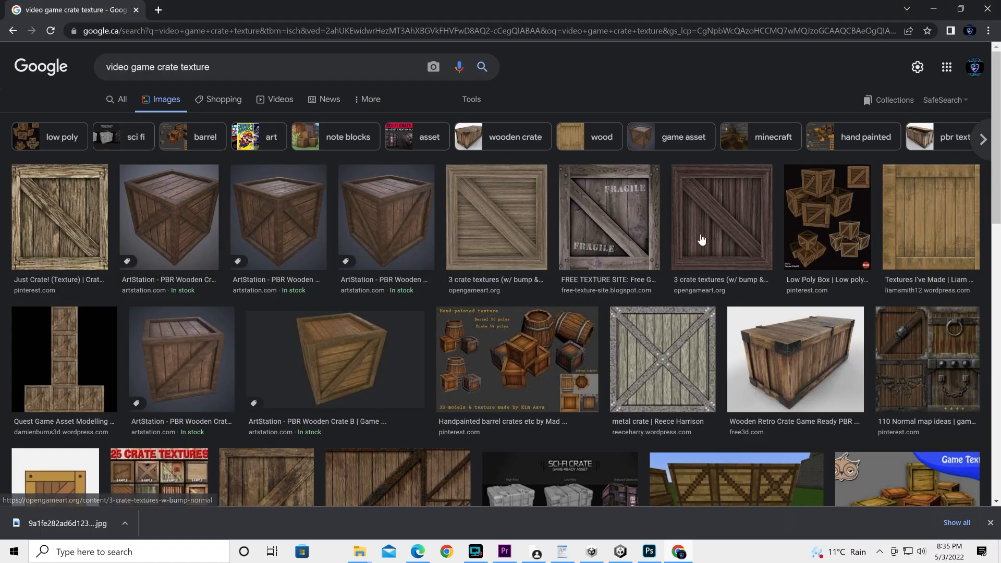
# Save the dark wooden crate texture from OpenGameArt out of the "video game crate texture" image results as crate2_diffuse
pyautogui.click(700, 241)
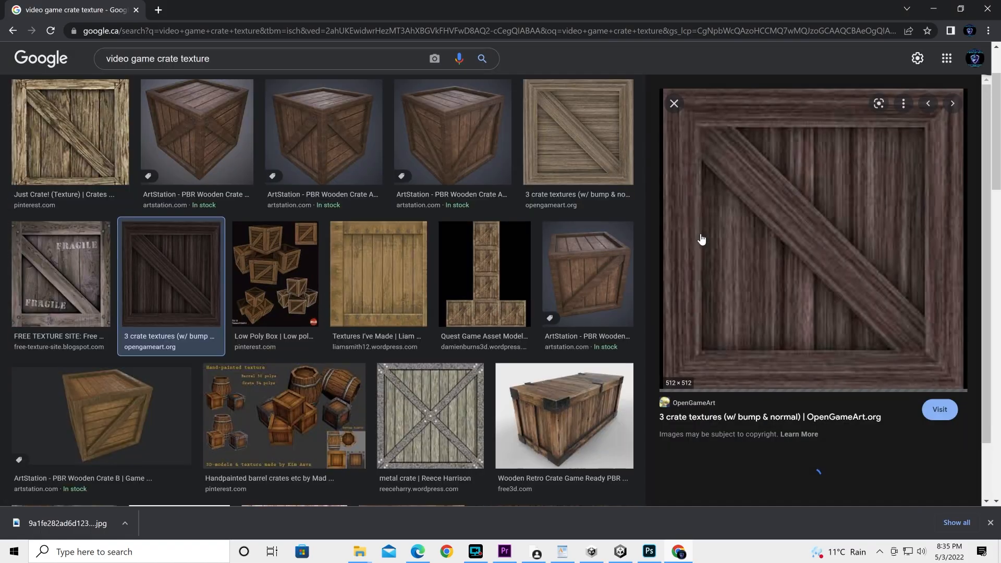
pyautogui.rightClick(709, 205)
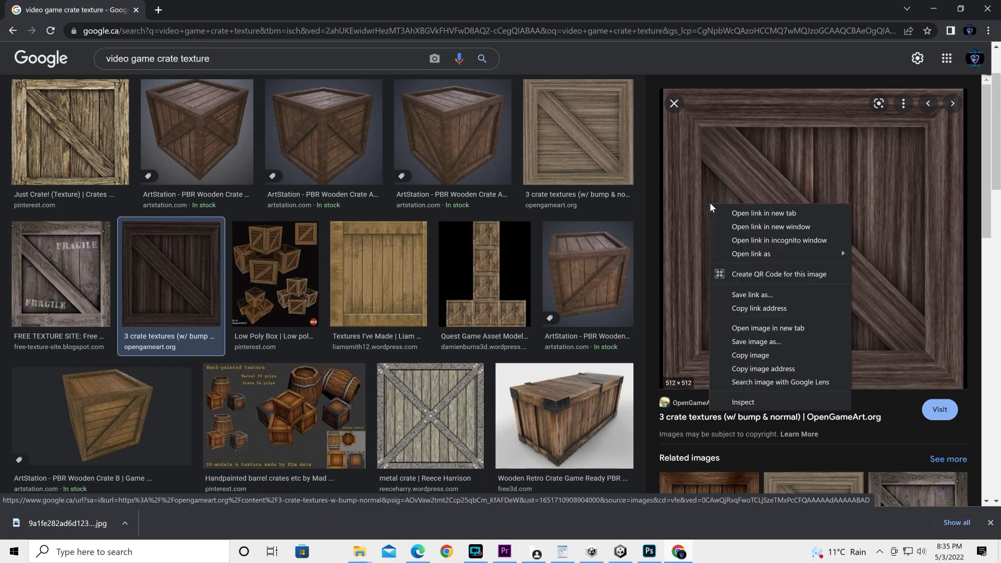
pyautogui.click(747, 343)
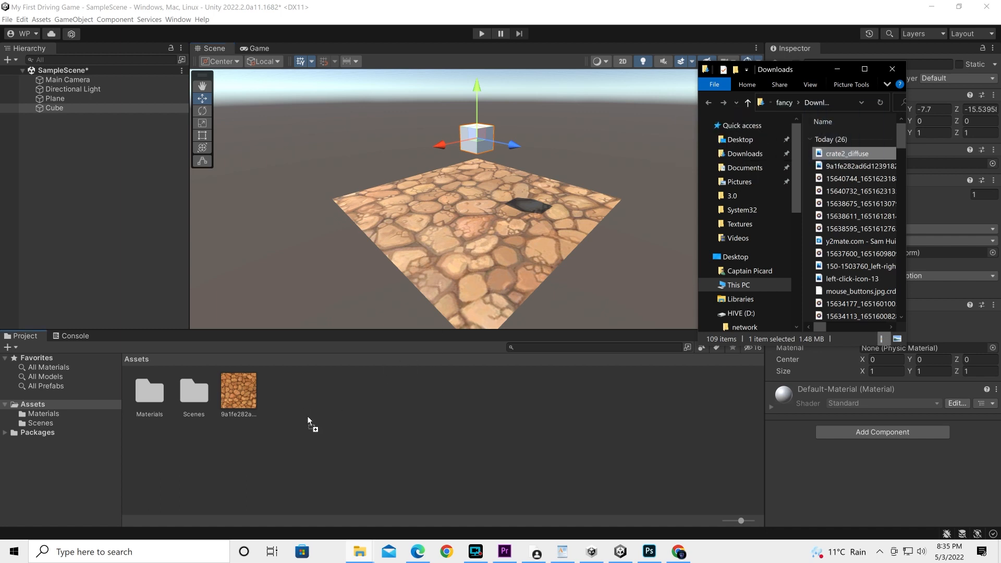
# Import crate2_diffuse from Downloads into the Unity project's Assets folder and apply it to the cube
pyautogui.moveTo(307, 417); pyautogui.dragTo(393, 281)
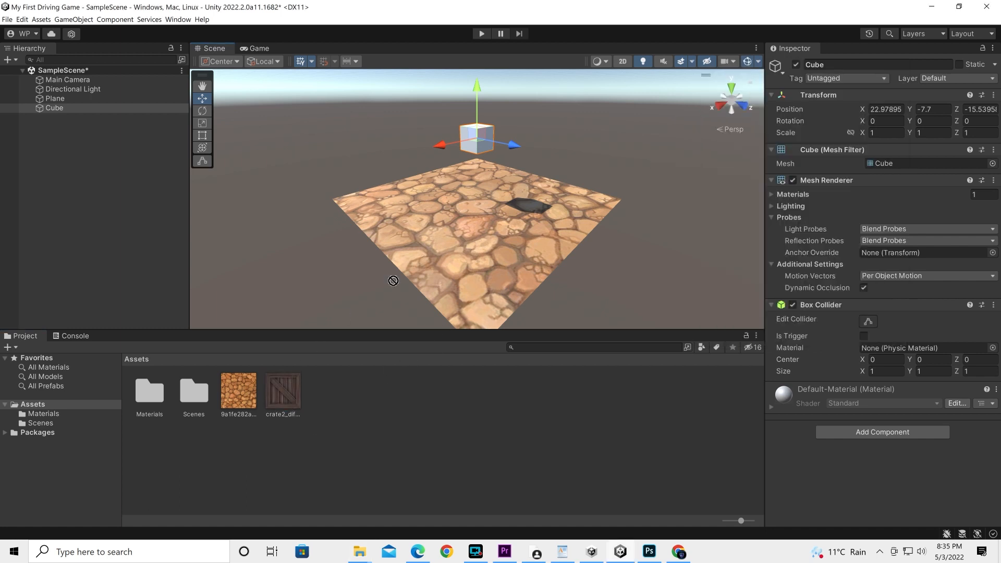
pyautogui.moveTo(472, 148); pyautogui.dragTo(474, 147)
pyautogui.moveTo(507, 207); pyautogui.dragTo(498, 261, button='middle')
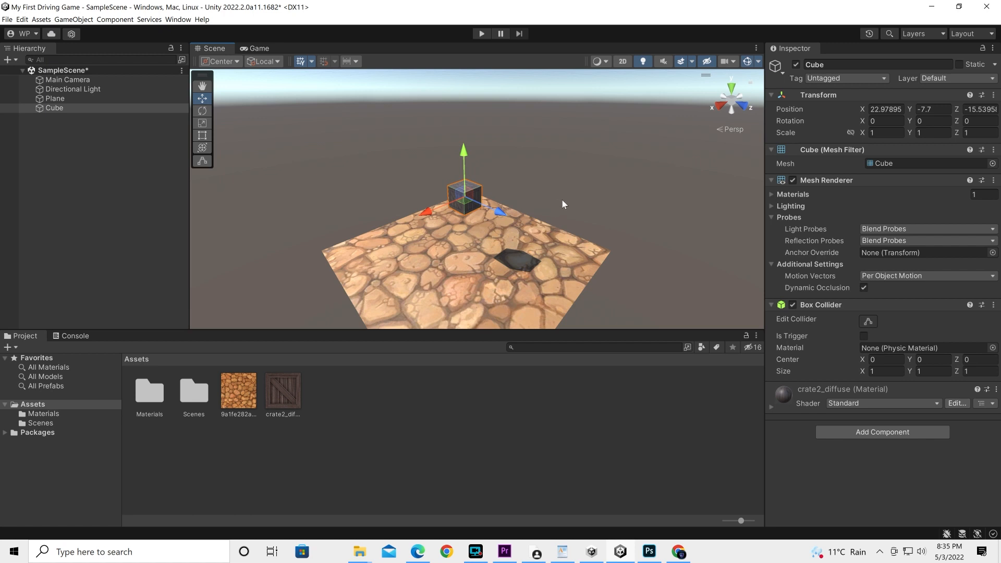
pyautogui.moveTo(565, 196); pyautogui.dragTo(422, 212, button='right')
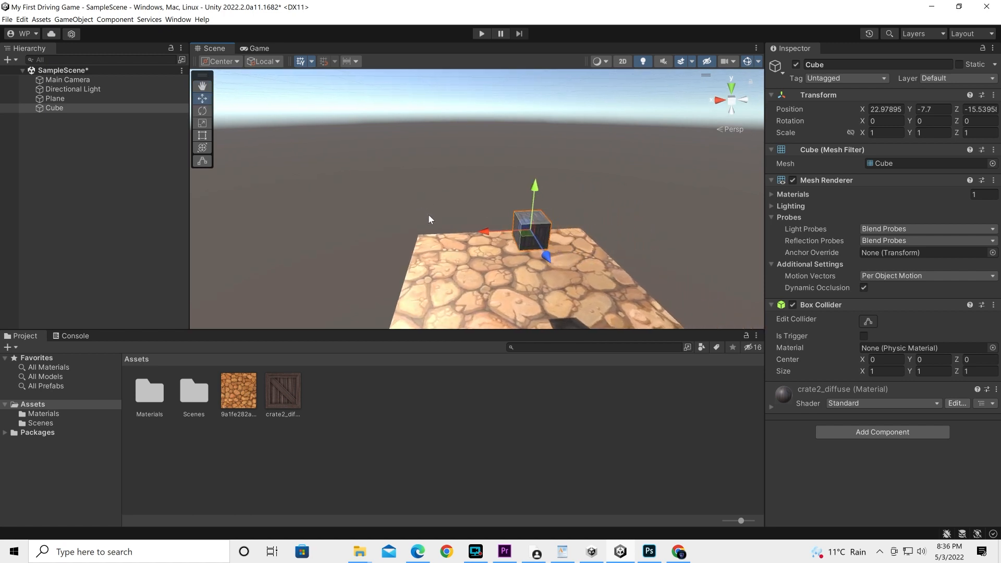
pyautogui.press('f')
pyautogui.scroll(-5, 511, 206)
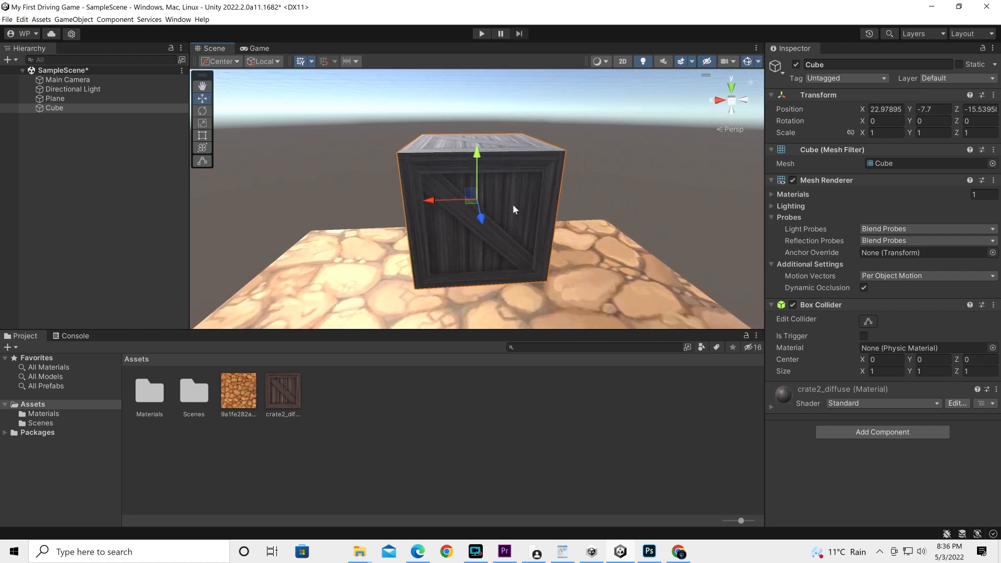
pyautogui.scroll(-4, 515, 214)
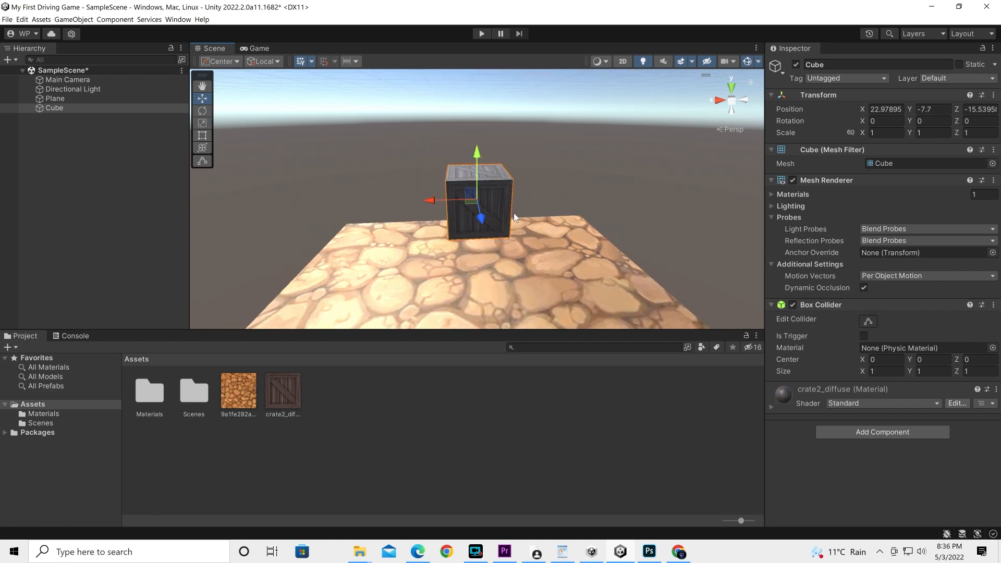
pyautogui.scroll(-2, 518, 223)
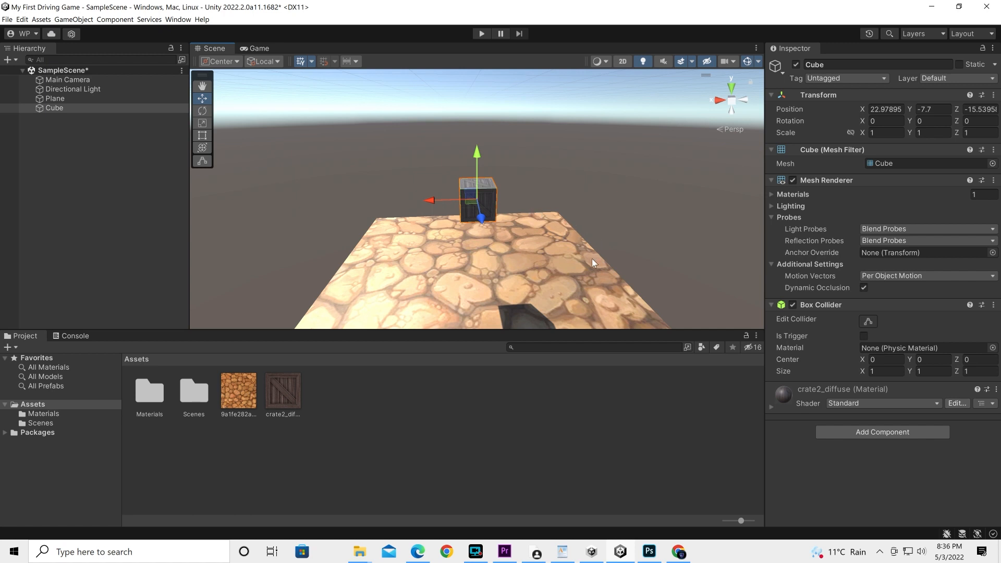
# Add a Rigidbody component to the cube and raise the cube to about Y position -6.46
pyautogui.click(887, 435)
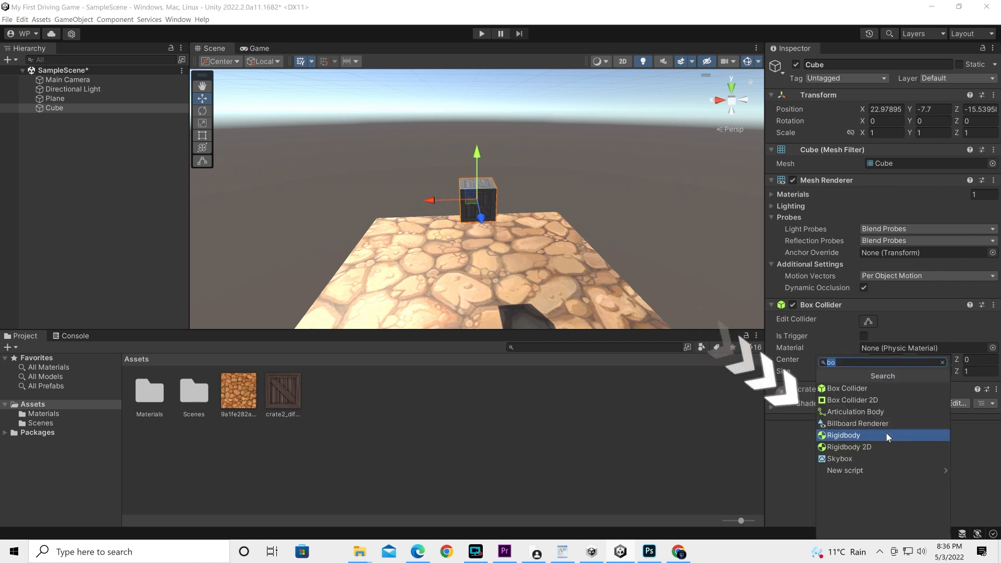
pyautogui.write('ri')
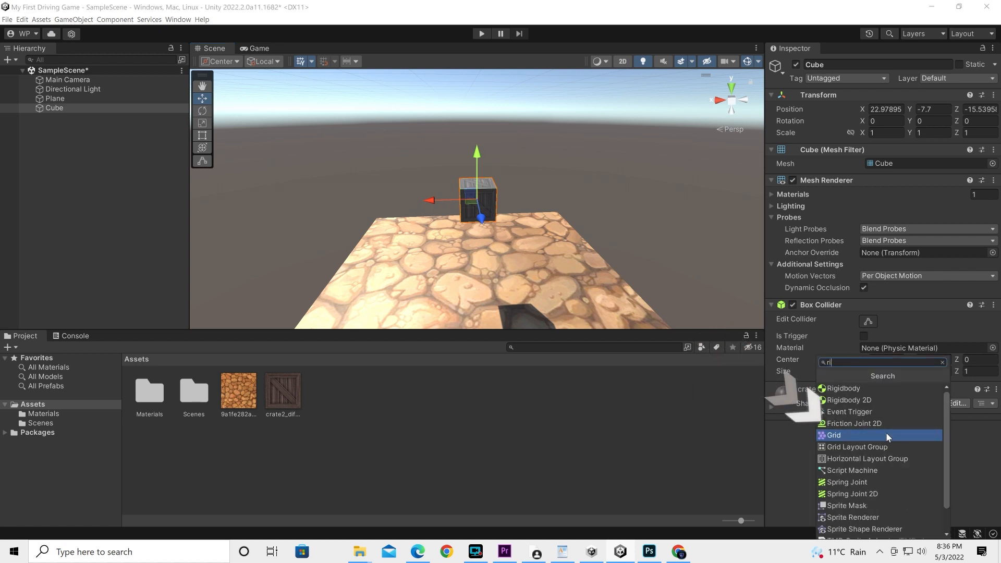
pyautogui.click(873, 389)
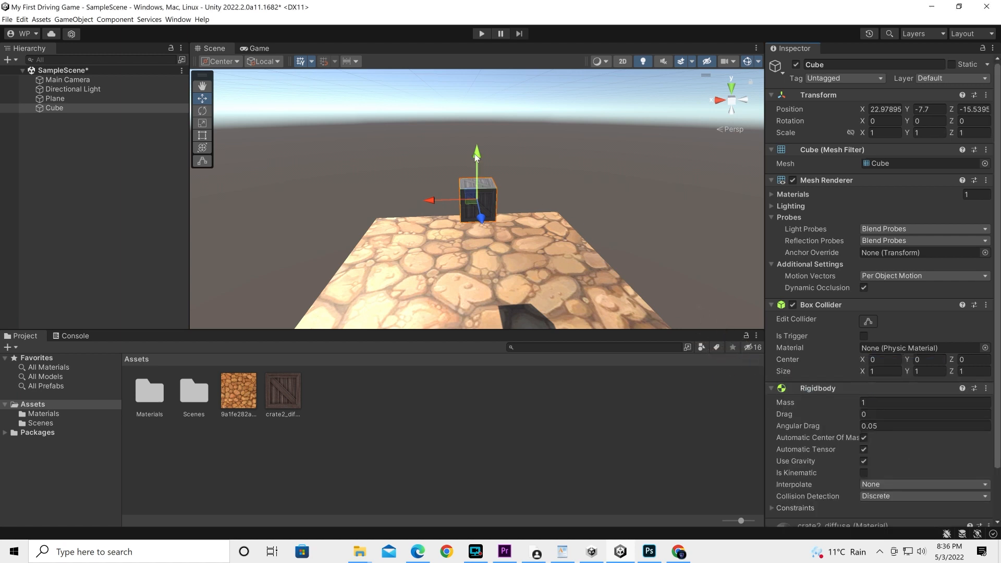
pyautogui.moveTo(476, 156); pyautogui.dragTo(480, 107)
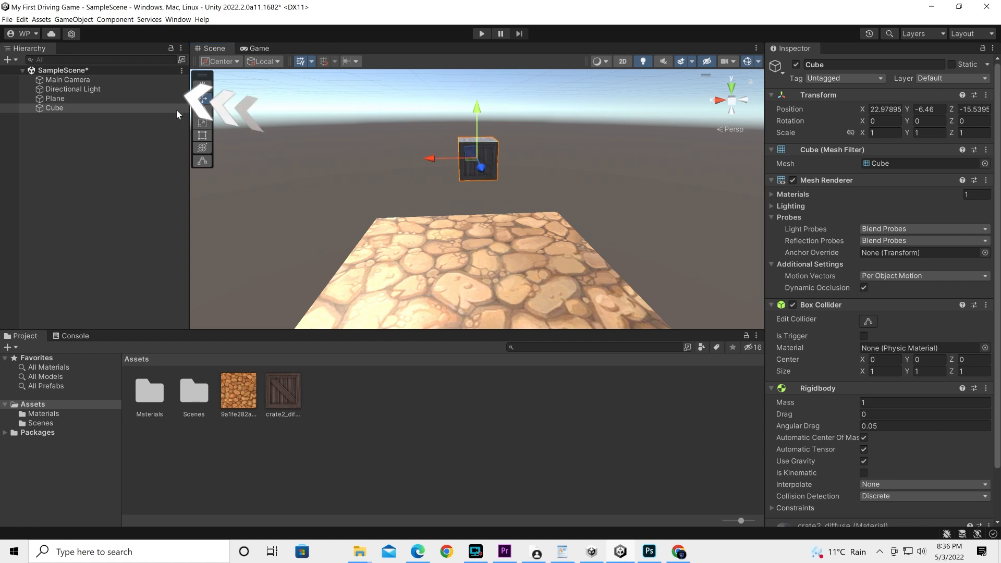
# Reset the Main Camera's Transform to the origin
pyautogui.click(89, 80)
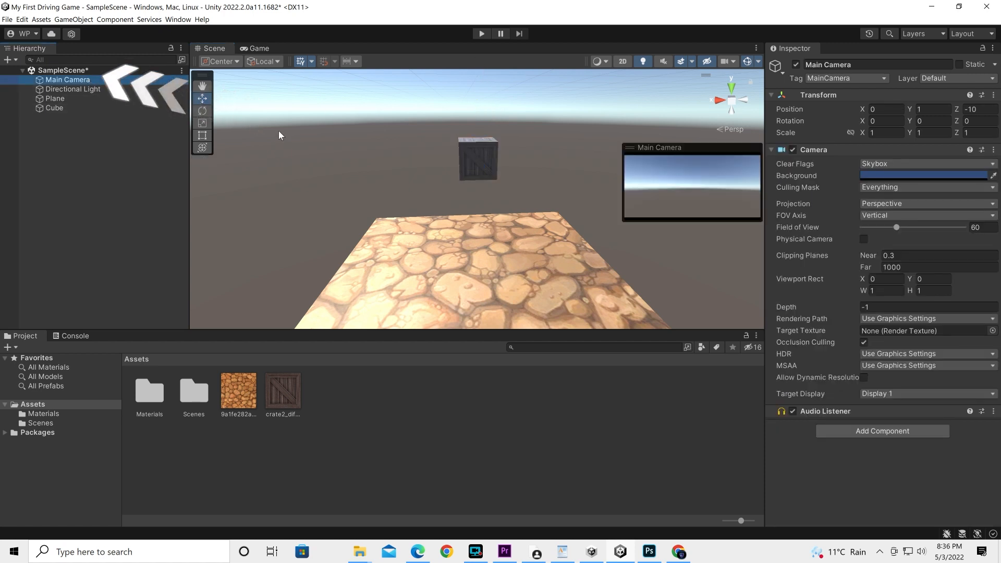
pyautogui.press('f')
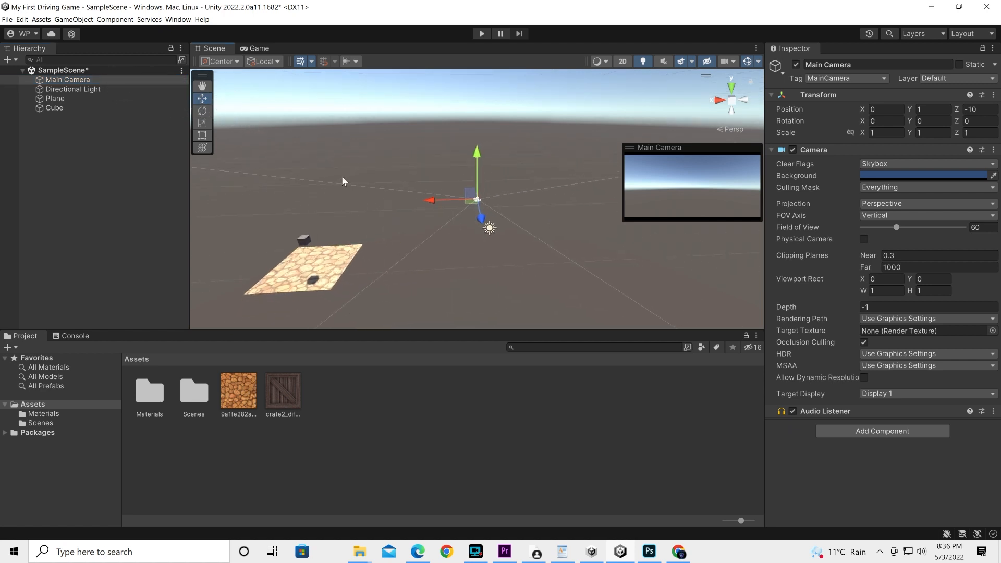
pyautogui.click(992, 95)
pyautogui.click(913, 105)
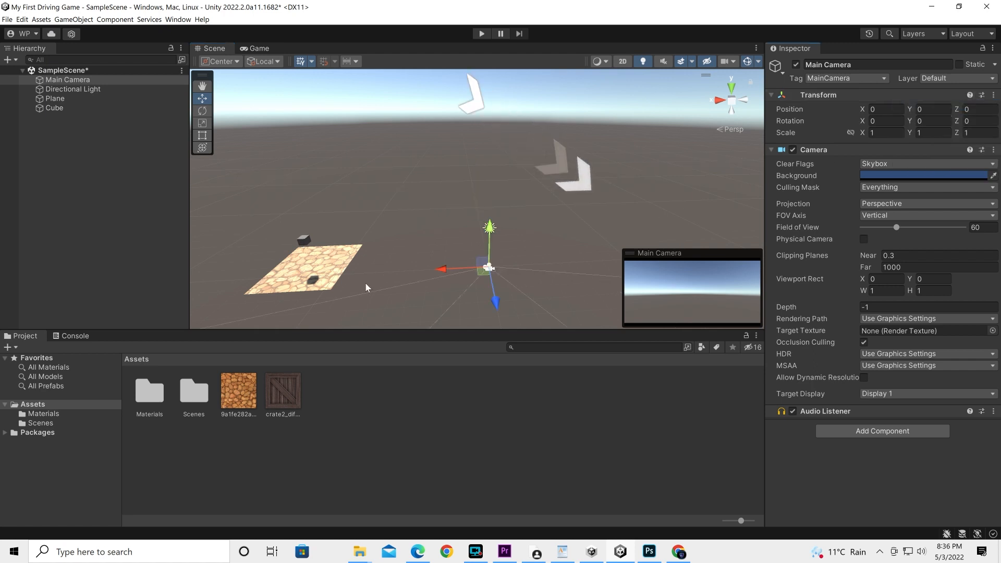
# Reset the Transforms of the Plane and the Cube so both sit at the origin
pyautogui.click(79, 98)
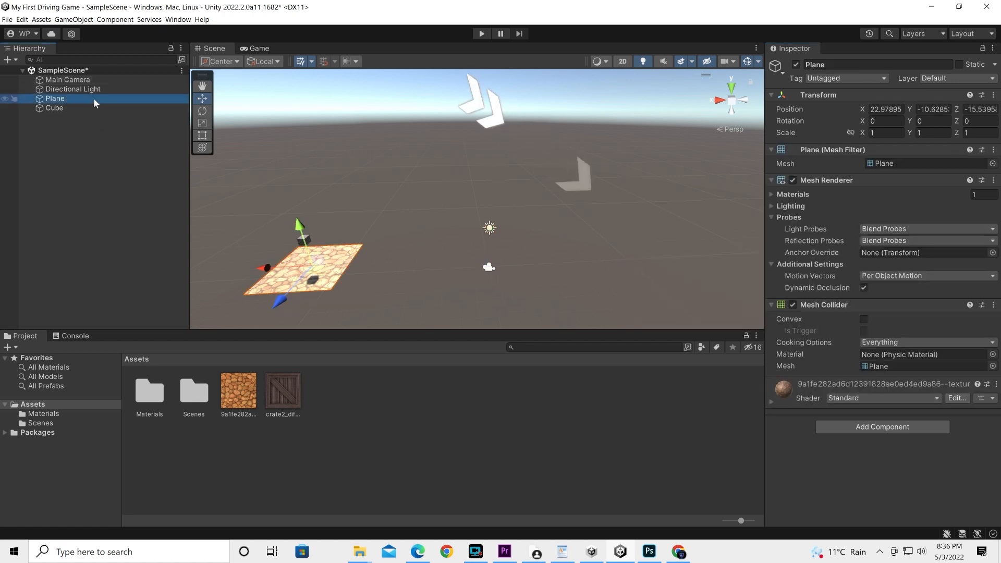
pyautogui.click(994, 96)
pyautogui.click(983, 105)
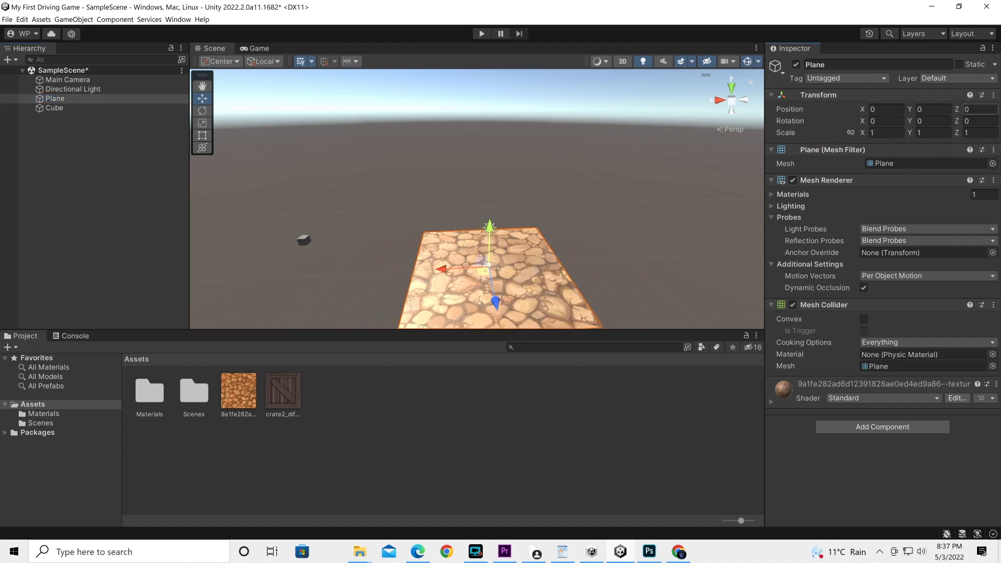
pyautogui.click(56, 108)
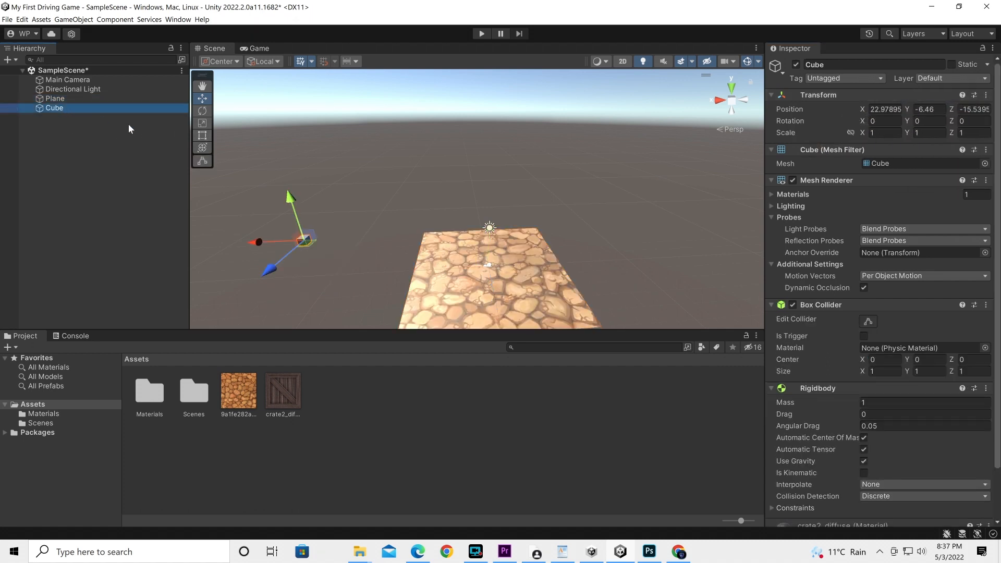
pyautogui.click(986, 96)
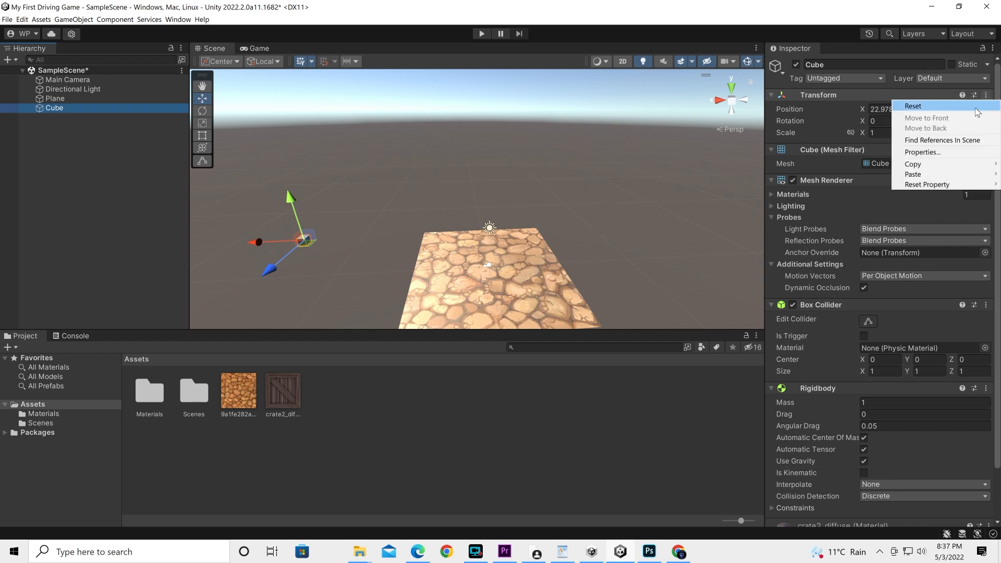
pyautogui.click(850, 105)
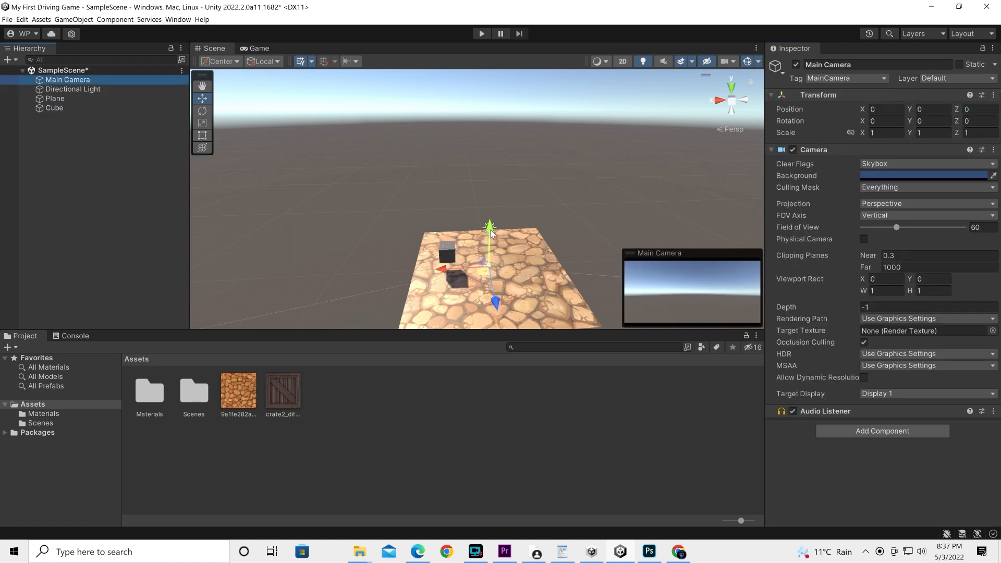
# Move the Main Camera to about X -1.87, Y 2.73, Z 5.3 and set its Y rotation to 180
pyautogui.moveTo(490, 227); pyautogui.dragTo(489, 194)
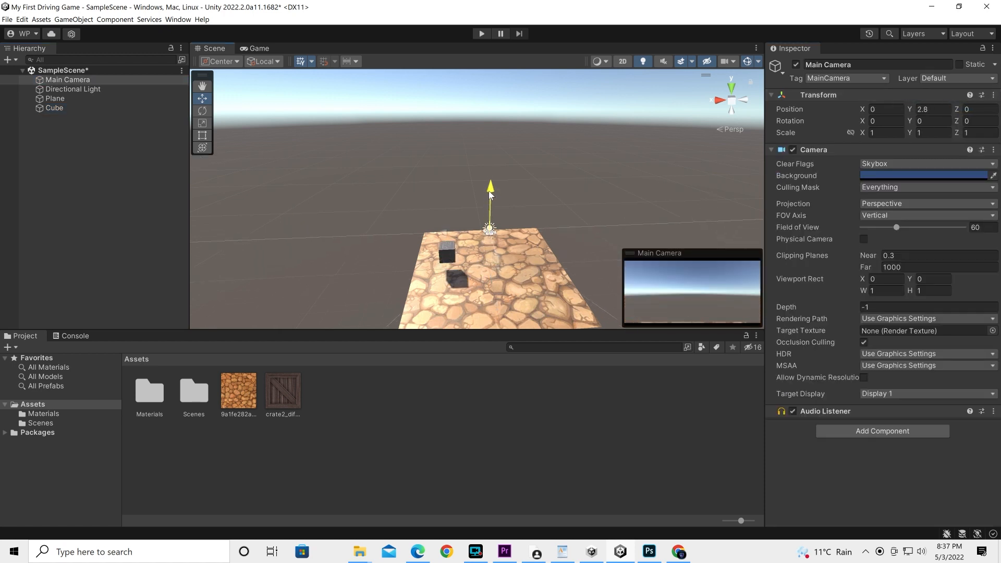
pyautogui.moveTo(444, 234); pyautogui.dragTo(464, 230)
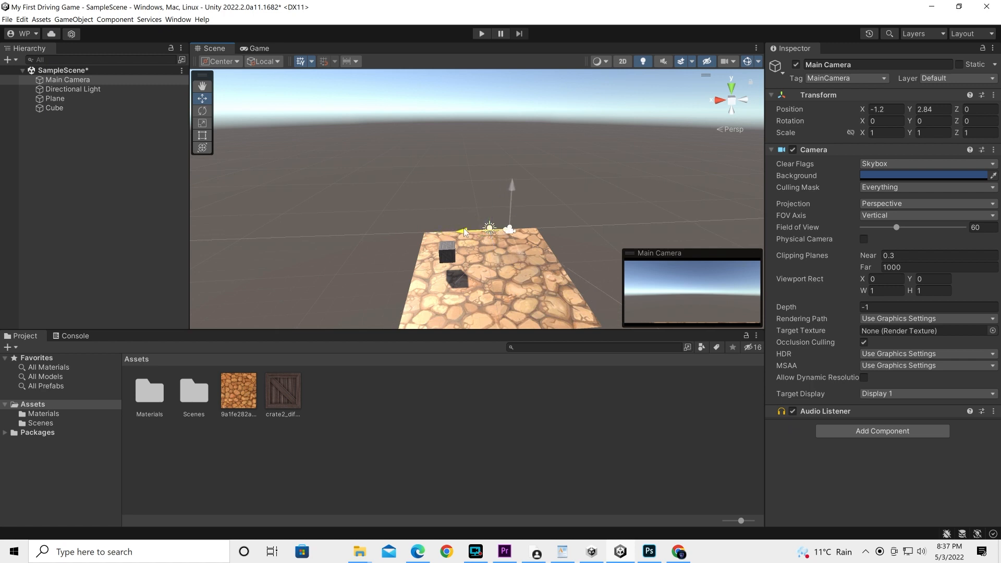
pyautogui.moveTo(512, 204); pyautogui.dragTo(512, 200)
pyautogui.moveTo(468, 230); pyautogui.dragTo(477, 228)
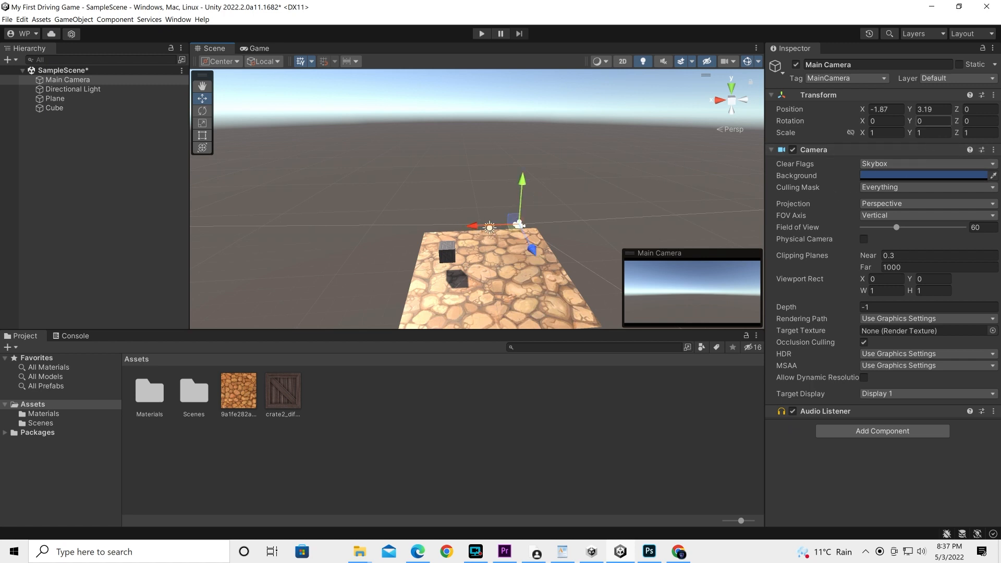
pyautogui.click(932, 121)
pyautogui.write('180')
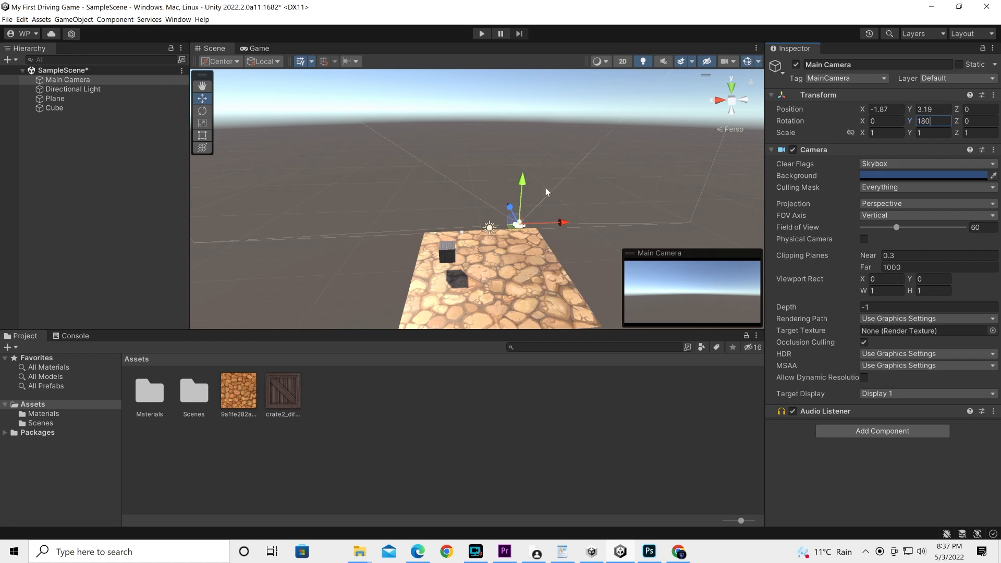
pyautogui.moveTo(525, 183); pyautogui.dragTo(539, 269)
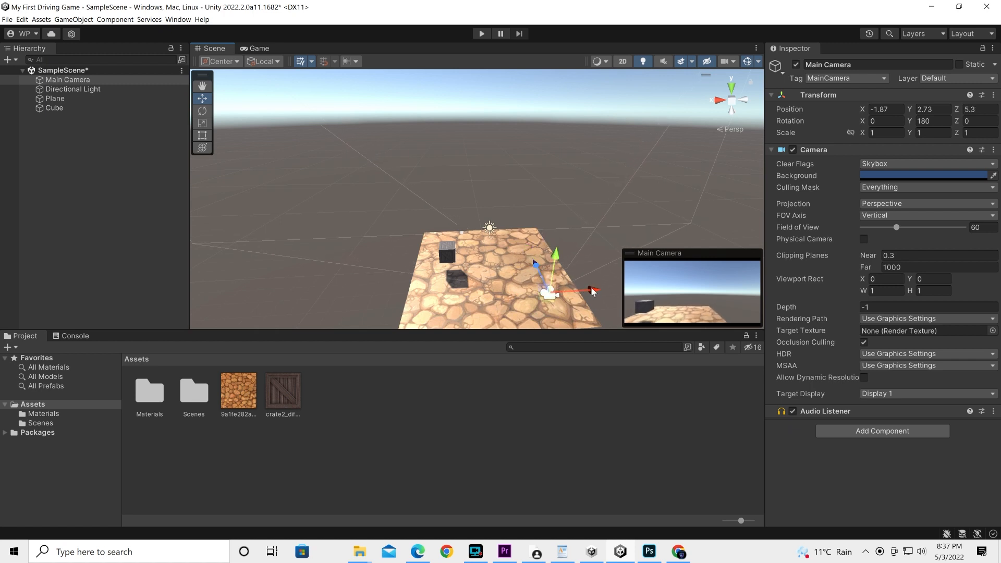
# Select the cube and dock the Game view beside the Scene view, giving the Game view the larger share of the width
pyautogui.click(447, 253)
pyautogui.click(259, 48)
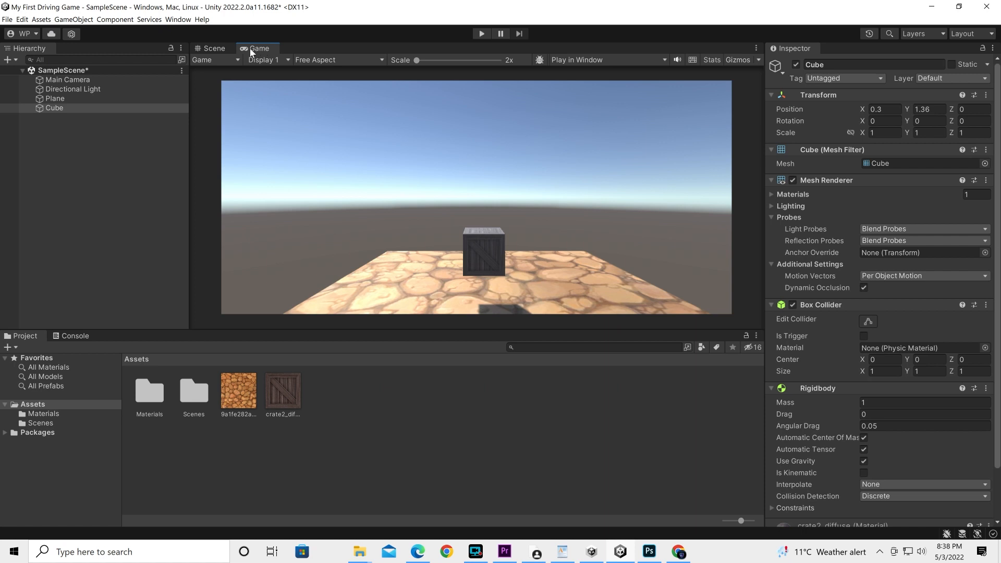
pyautogui.moveTo(249, 48); pyautogui.dragTo(625, 118)
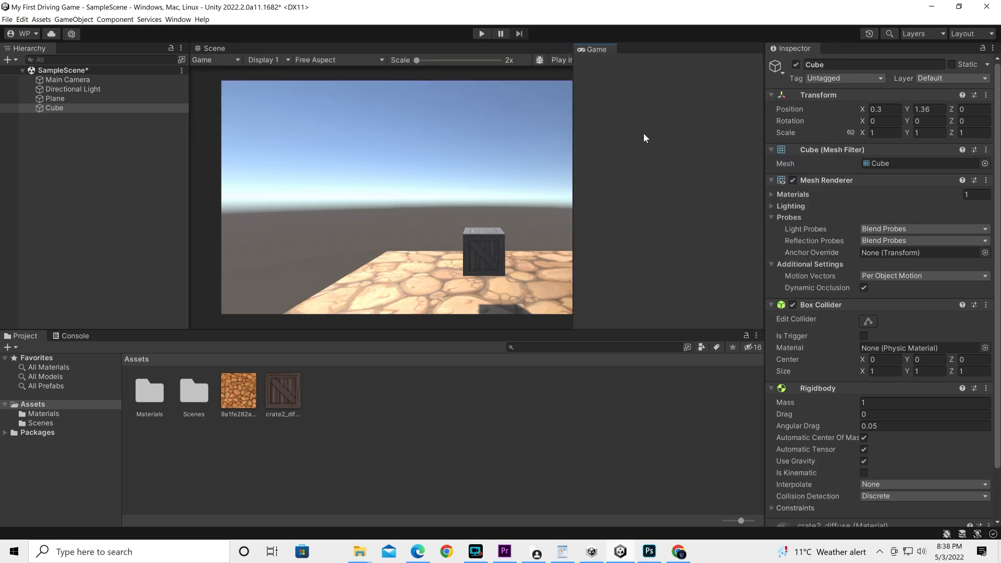
pyautogui.moveTo(574, 145); pyautogui.dragTo(400, 222)
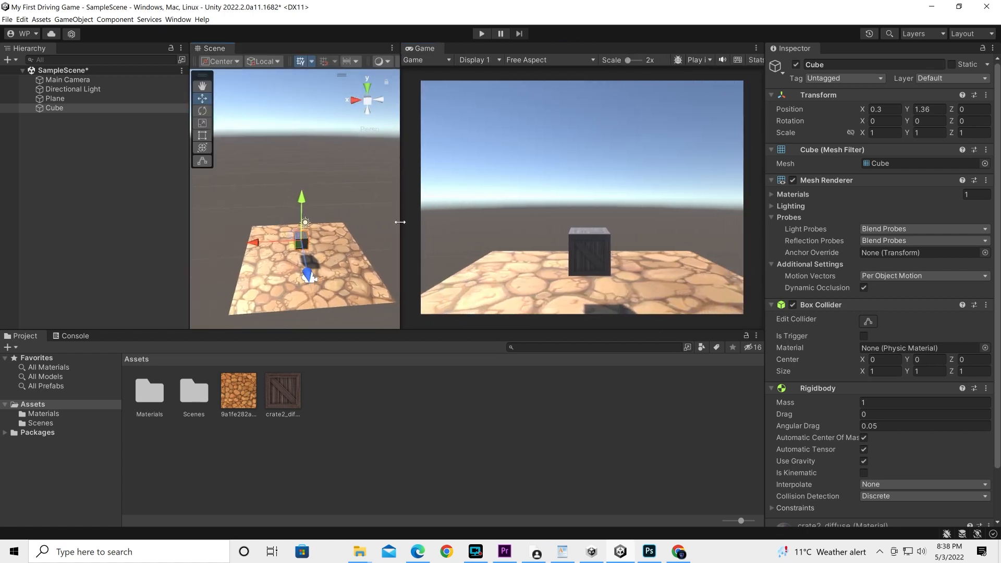
# Frame the Main Camera in the scene and shift it slightly along its X axis
pyautogui.click(73, 79)
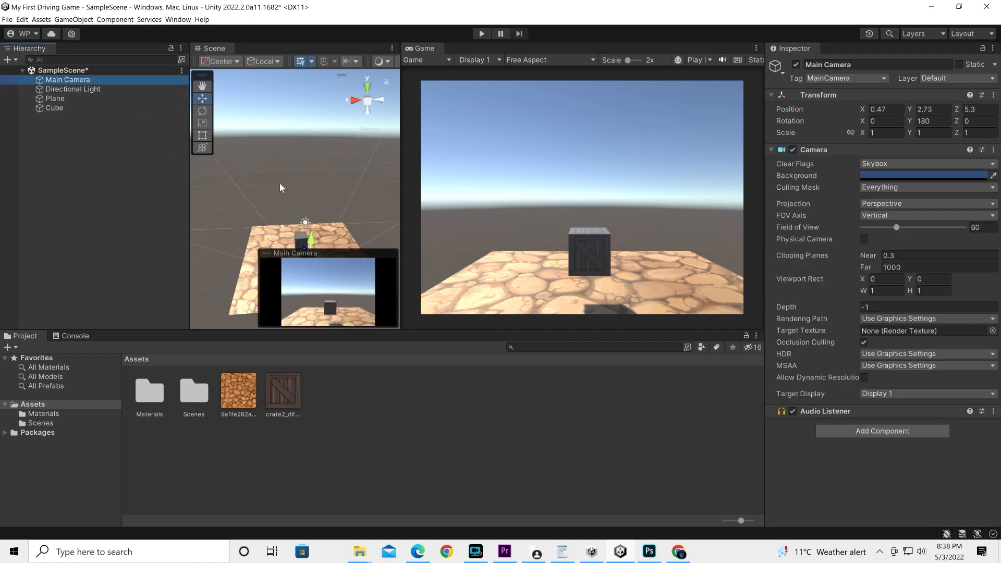
pyautogui.press('f')
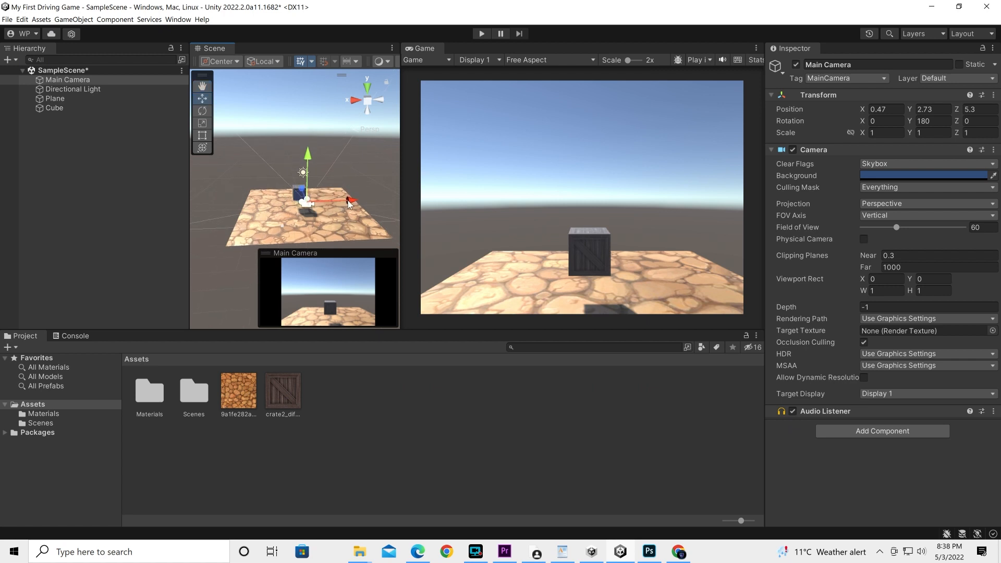
pyautogui.moveTo(348, 201); pyautogui.dragTo(342, 202)
# Raise the cube to about Y position 4.85 and test its fall in Play mode, stopping the run when done
pyautogui.moveTo(296, 177); pyautogui.dragTo(300, 120)
pyautogui.click(302, 190)
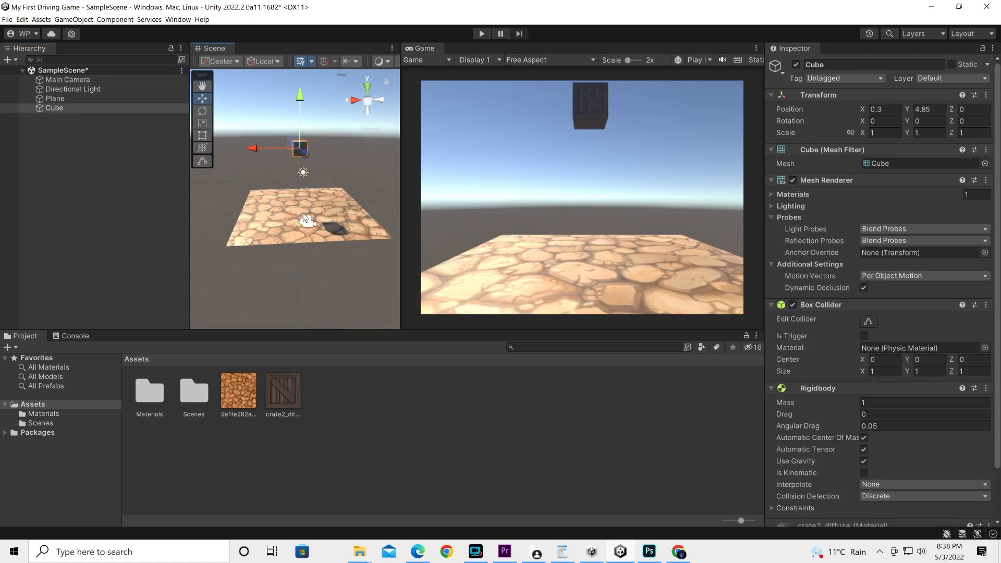
pyautogui.click(481, 34)
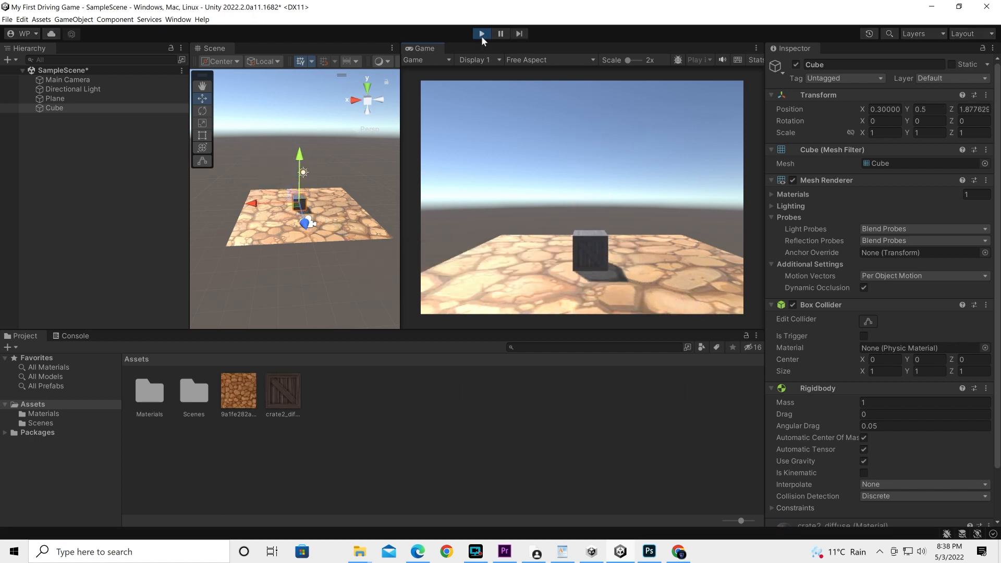
pyautogui.click(481, 35)
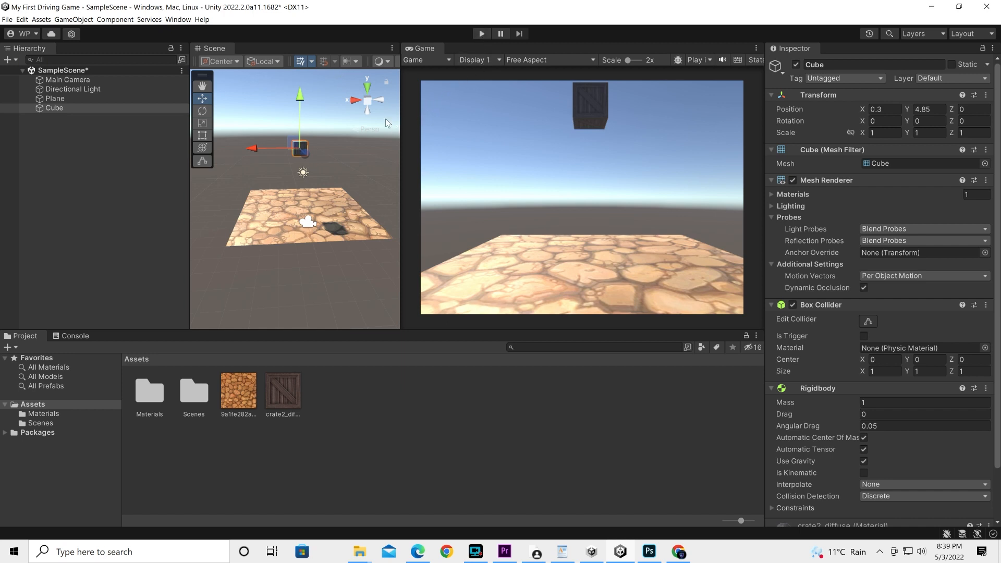
# Lower the cube to about Y 1.19 and place a duplicate of it above, at about X 1.12, Y 3.46
pyautogui.moveTo(302, 95); pyautogui.dragTo(311, 144)
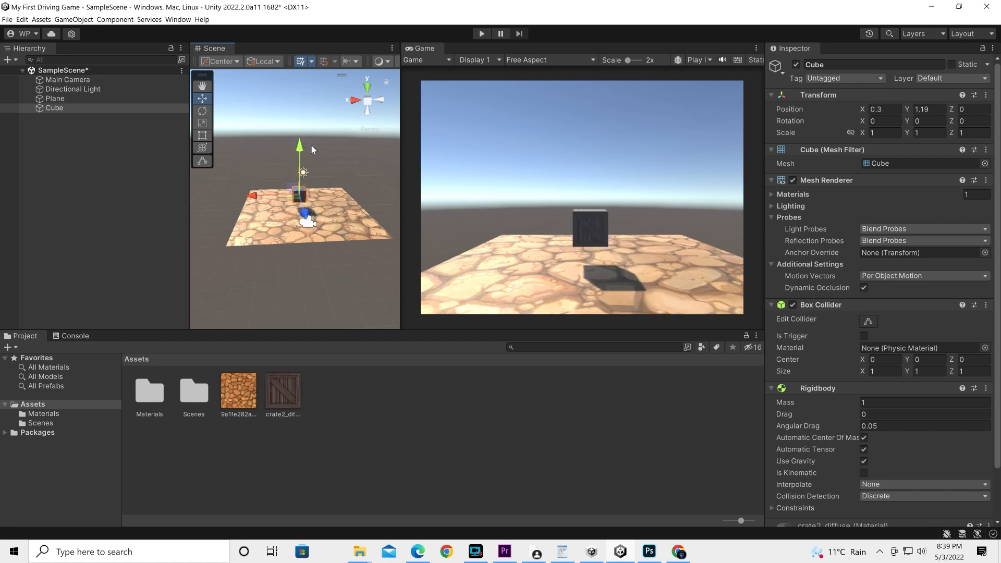
pyautogui.hotkey('ctrl', 'd')
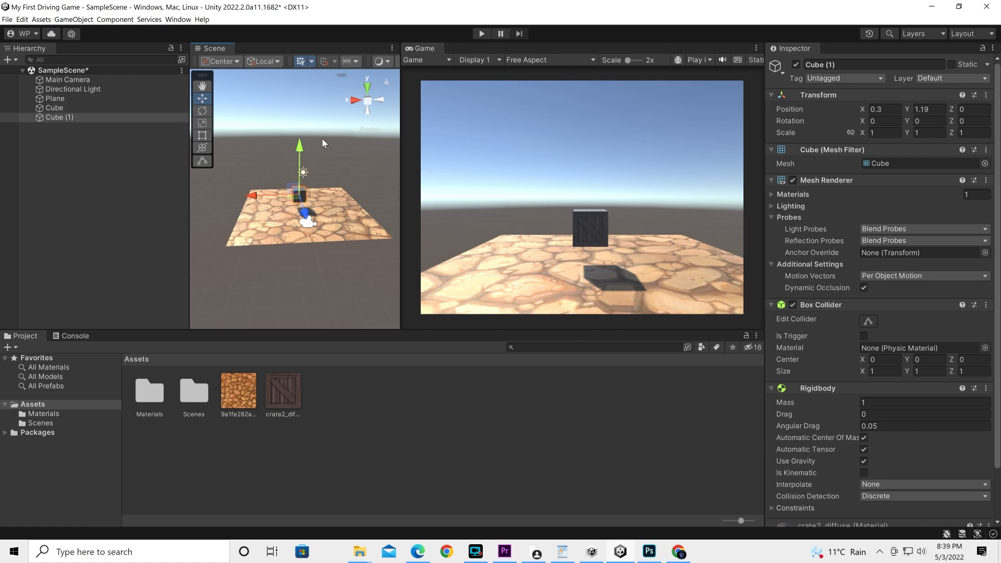
pyautogui.moveTo(301, 148); pyautogui.dragTo(307, 132)
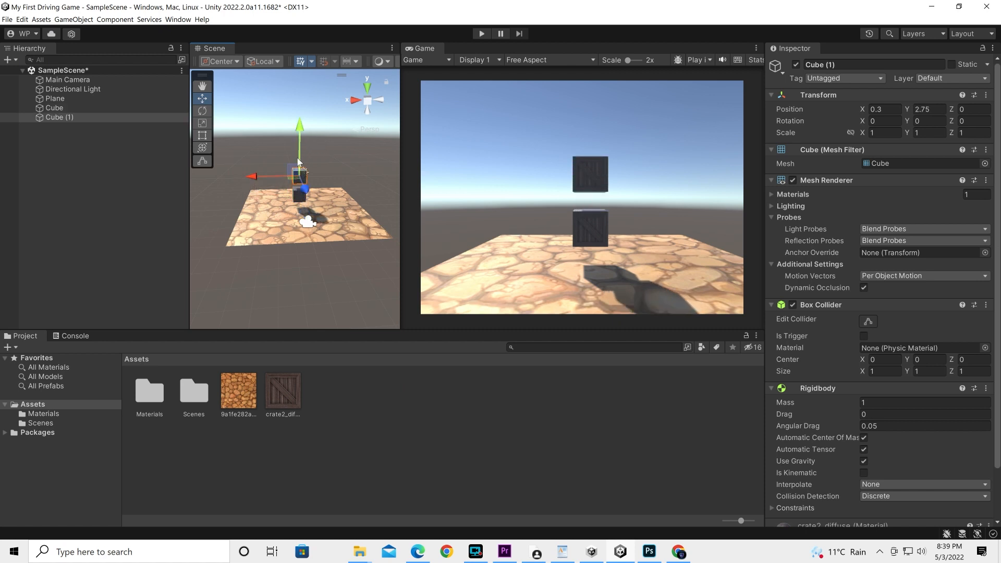
pyautogui.moveTo(255, 177); pyautogui.dragTo(243, 180)
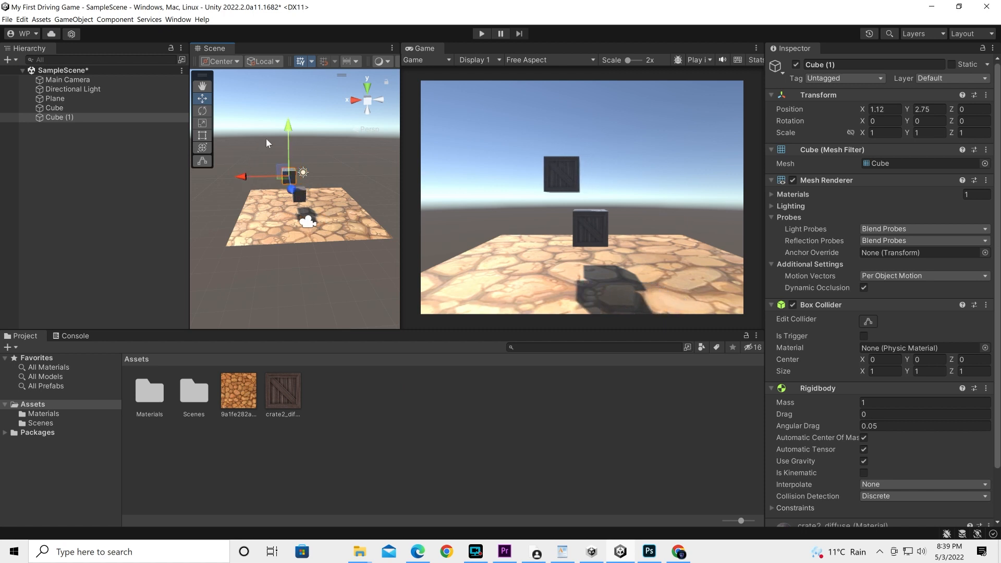
pyautogui.moveTo(289, 130); pyautogui.dragTo(292, 116)
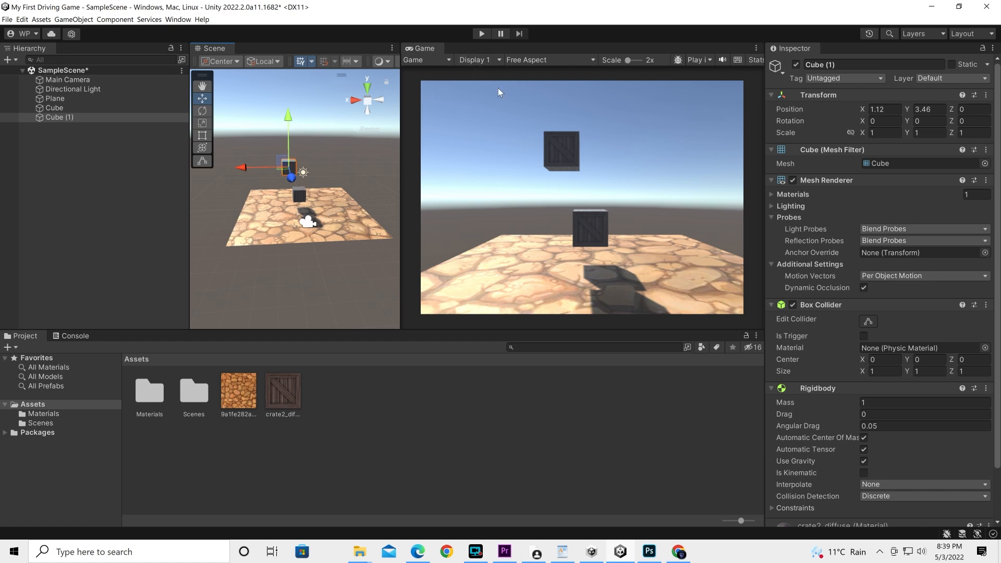
# Run the scene in Play mode to test how the two crates fall and collide, and stop the run
pyautogui.click(482, 34)
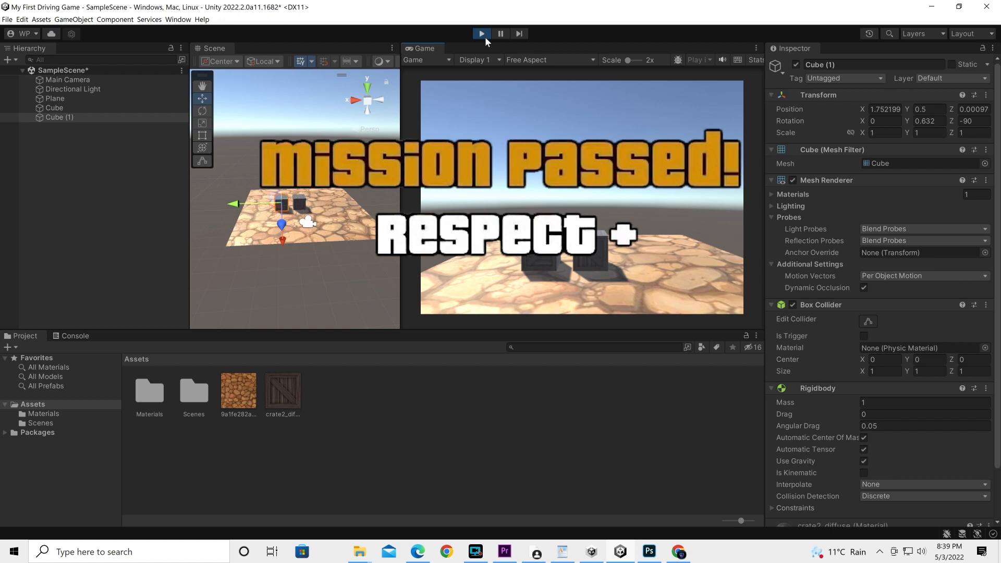
pyautogui.click(481, 33)
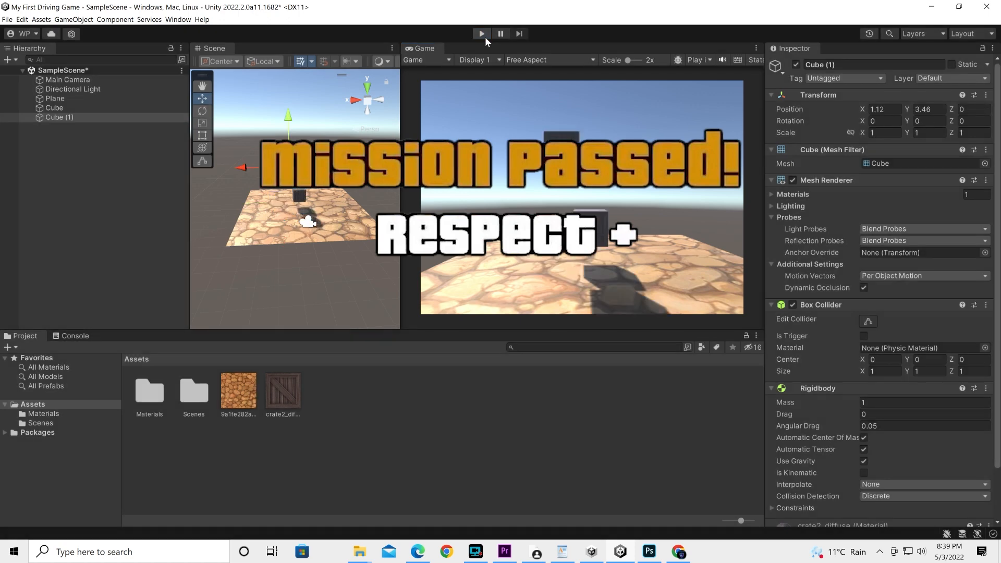